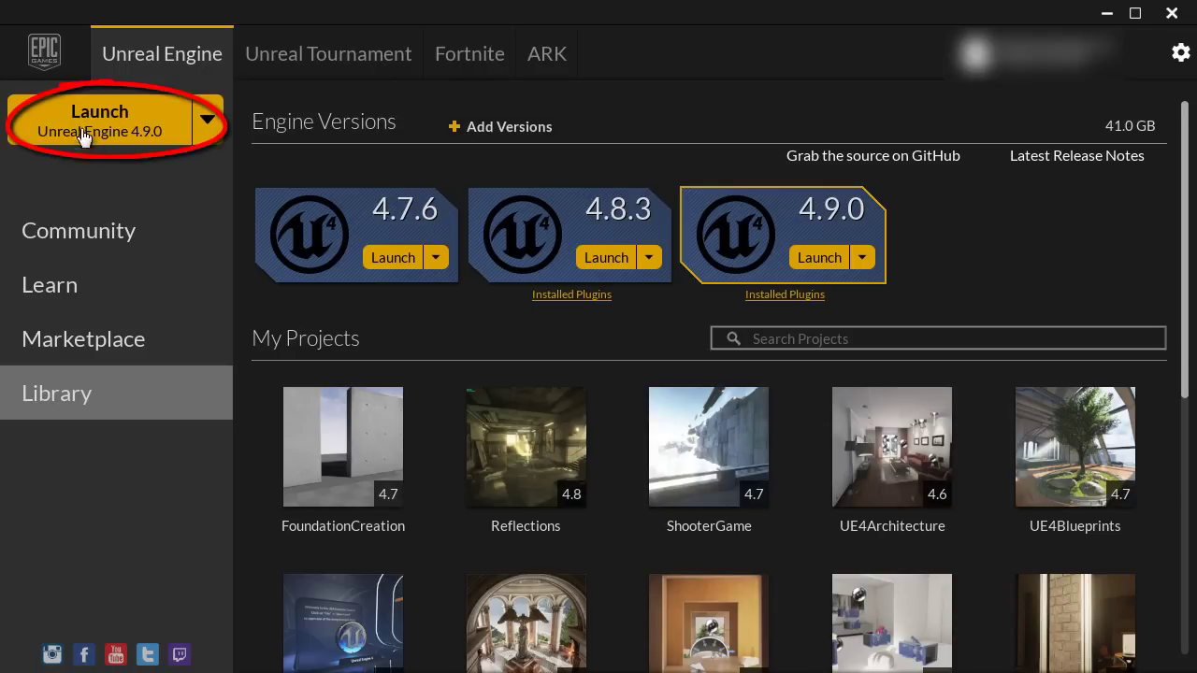
Launch Unreal Engine 4.9.0 from the Launch button's version list.
left_click(208, 124)
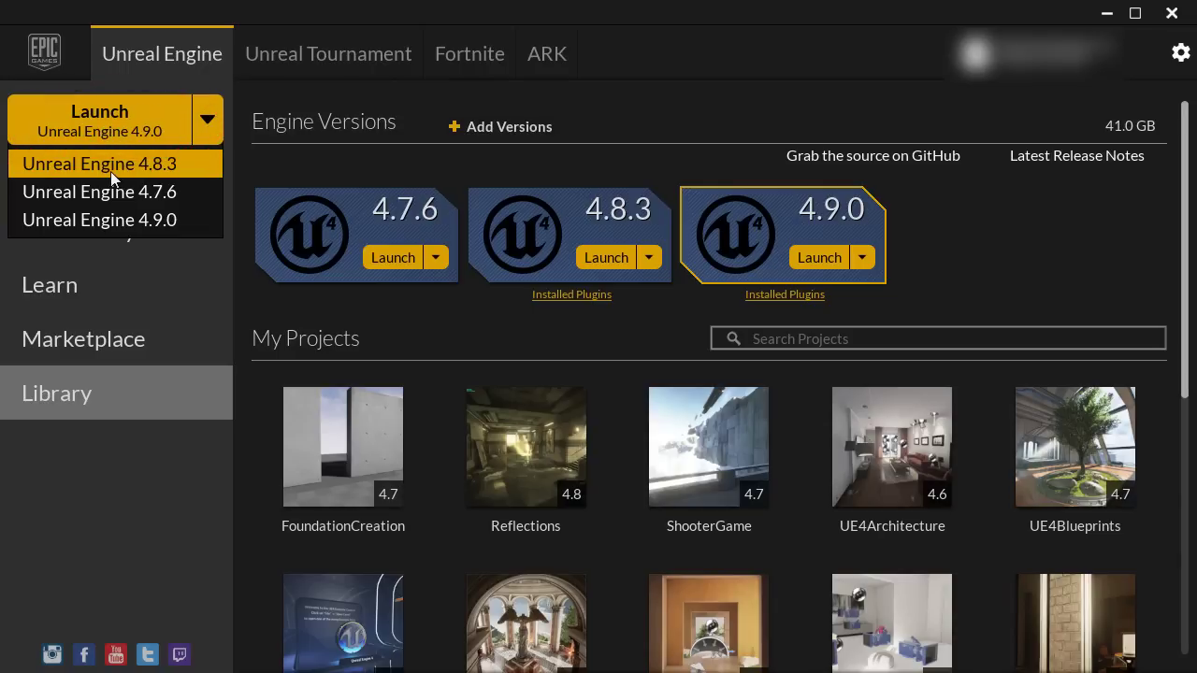
left_click(129, 219)
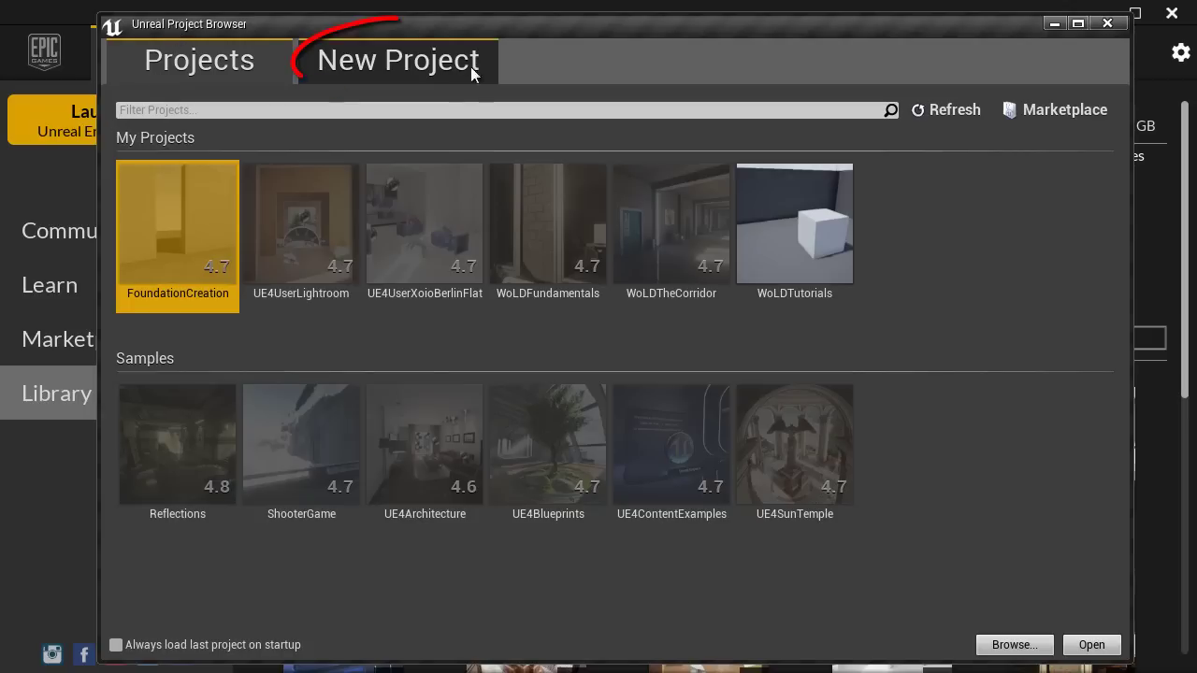
Choose the Third Person template with Desktop/Console, Maximum Quality and starter content.
left_click(413, 60)
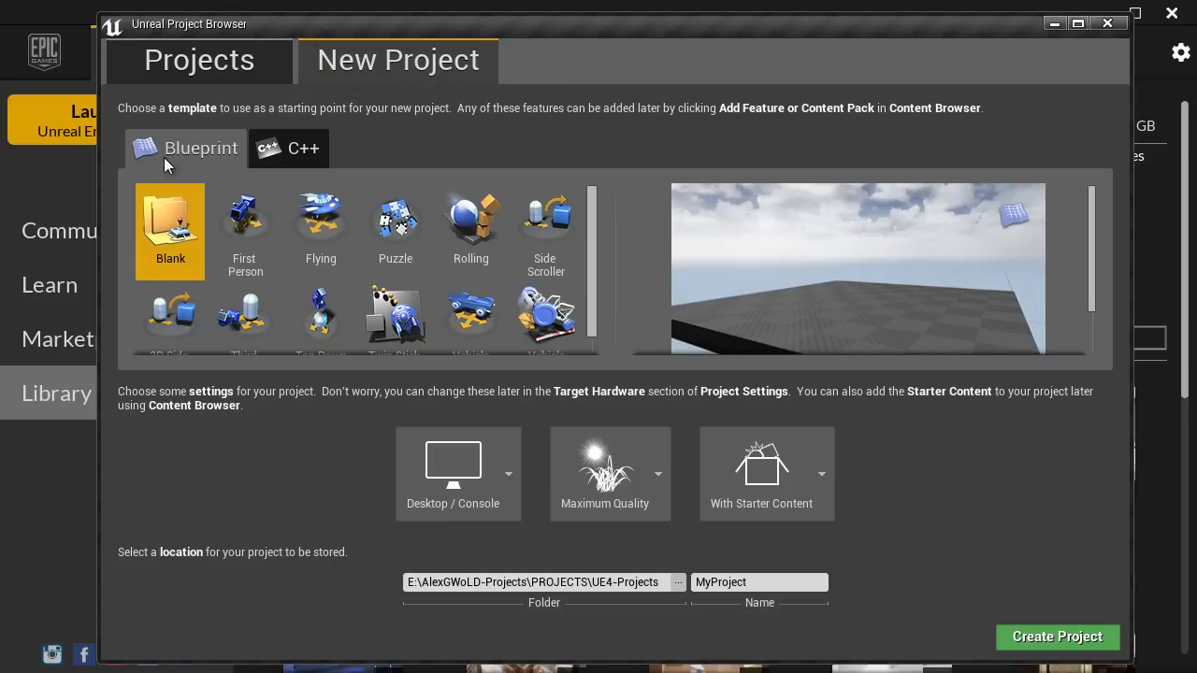
scroll(442, 288, "down", 1)
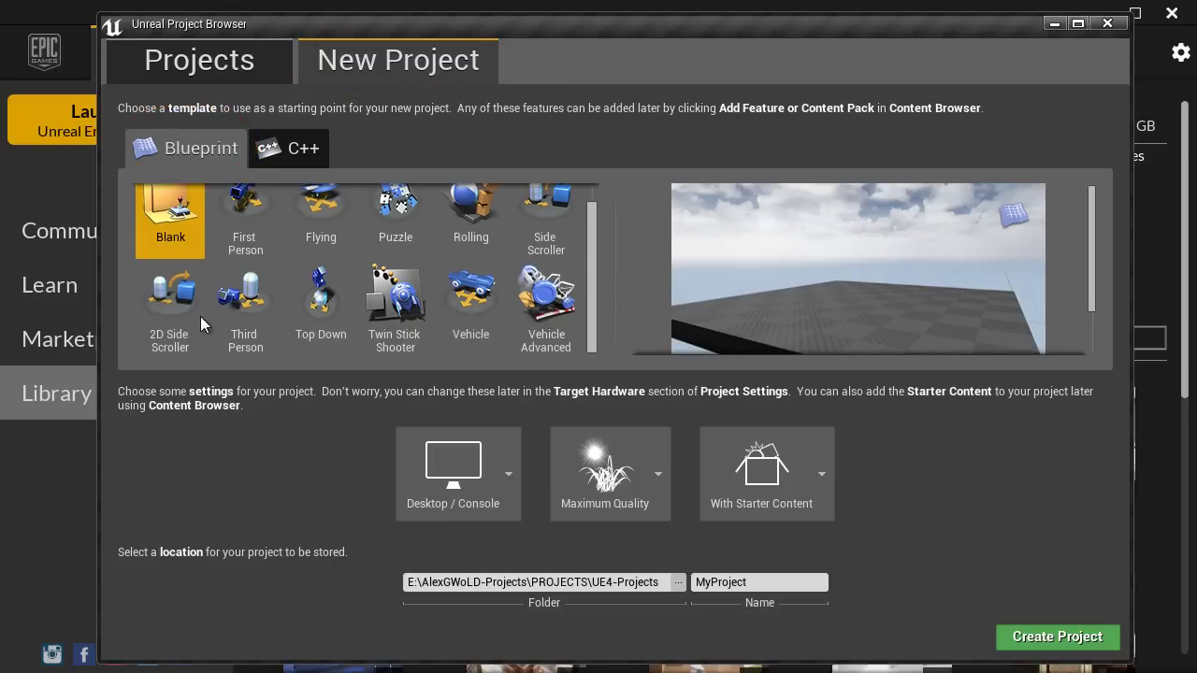
left_click(260, 309)
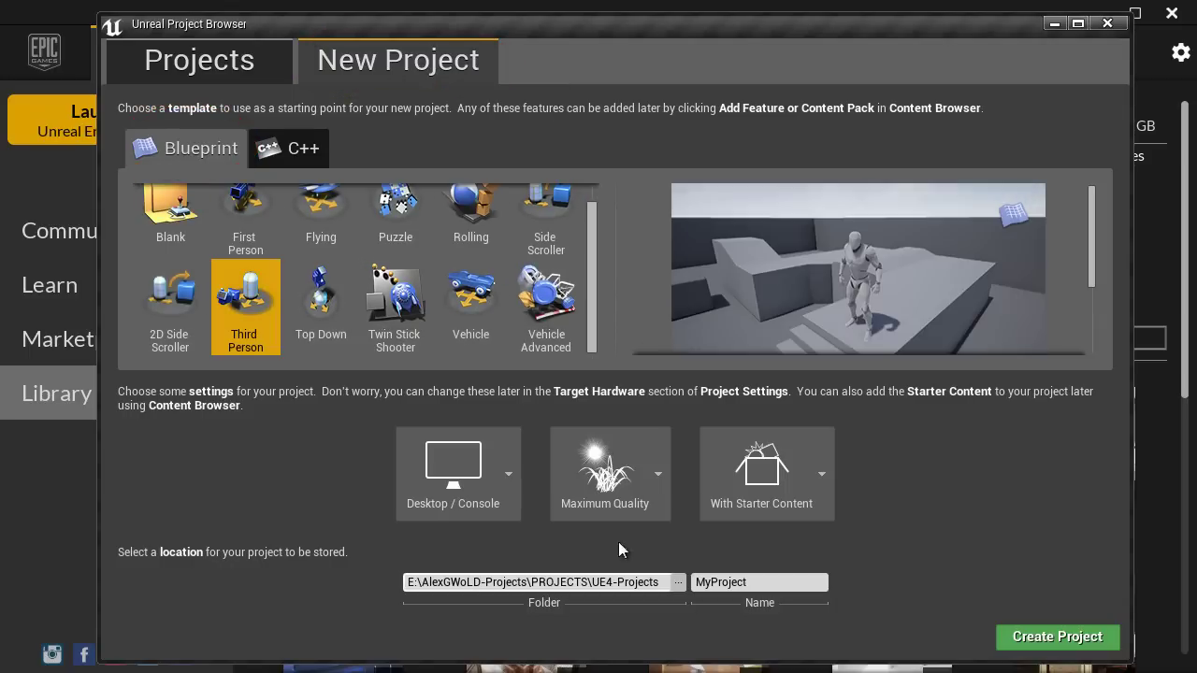
left_click(493, 477)
left_click(464, 578)
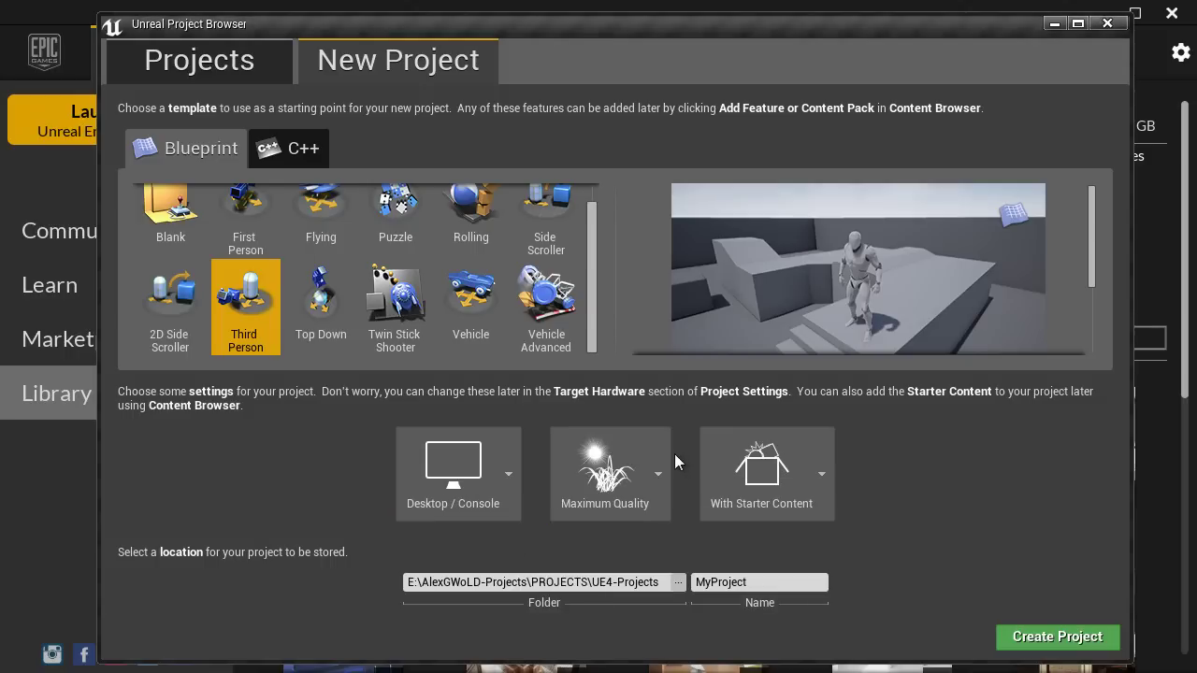
left_click(660, 468)
left_click(624, 557)
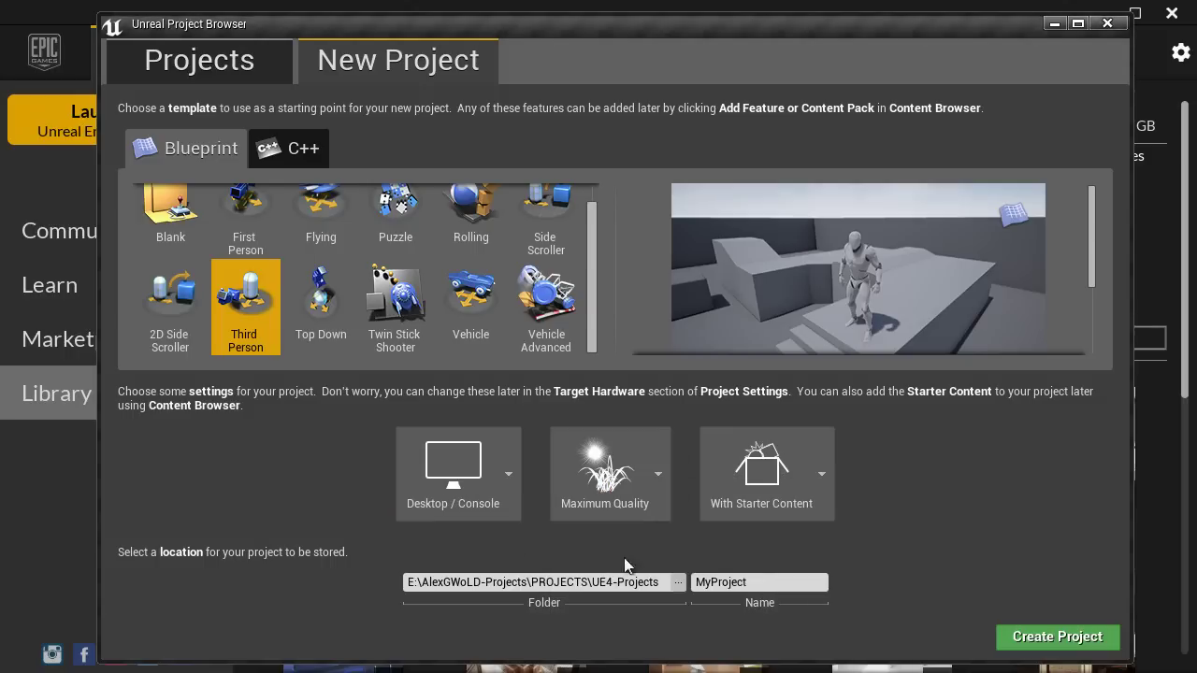
left_click(806, 468)
left_click(876, 560)
Name the project WoLDSimpleLevel, without spaces, and create it.
left_click(415, 581)
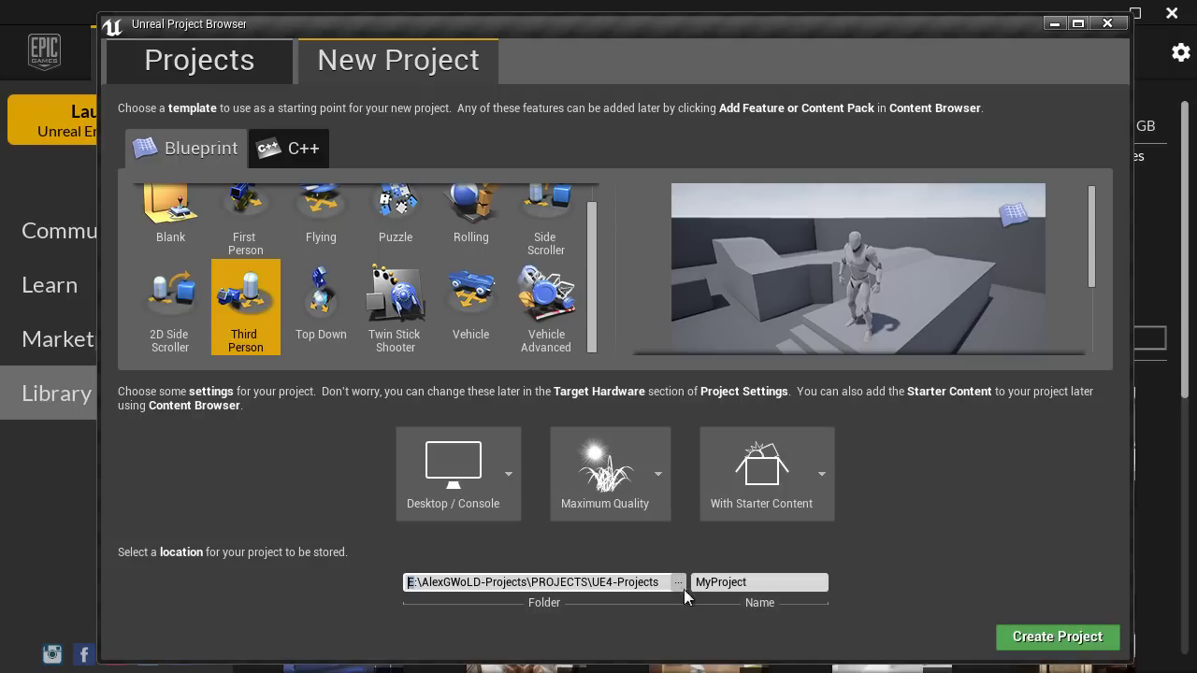
left_click(773, 581)
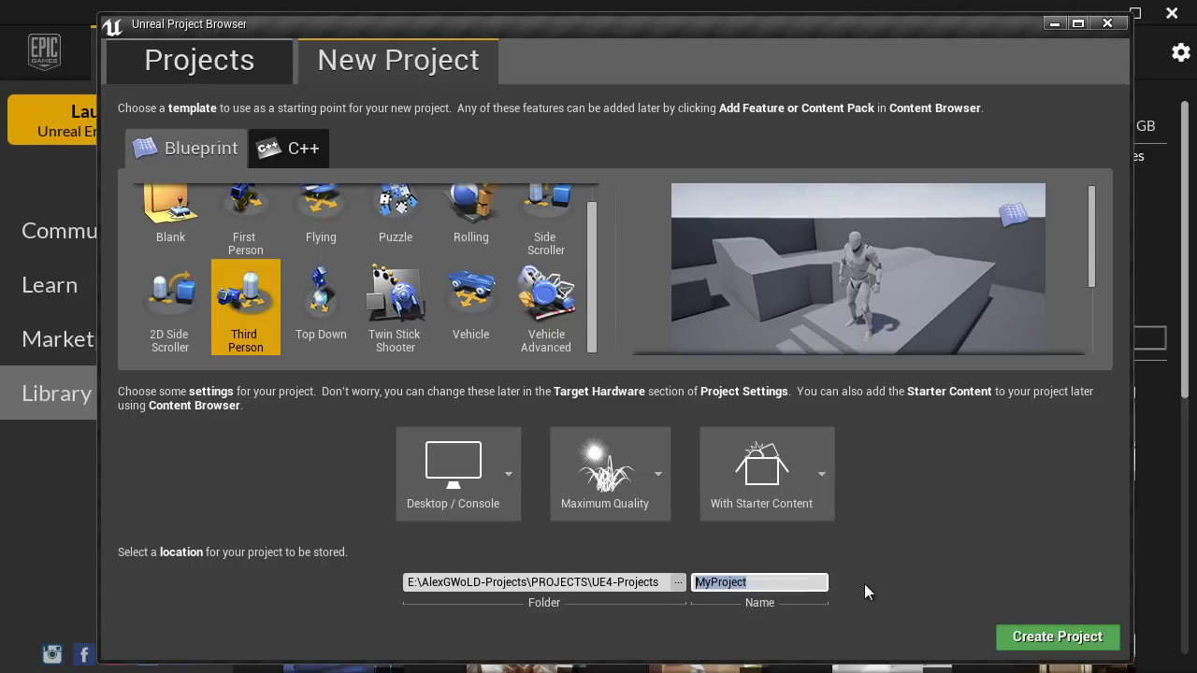
type("WoLDSimpleLevel")
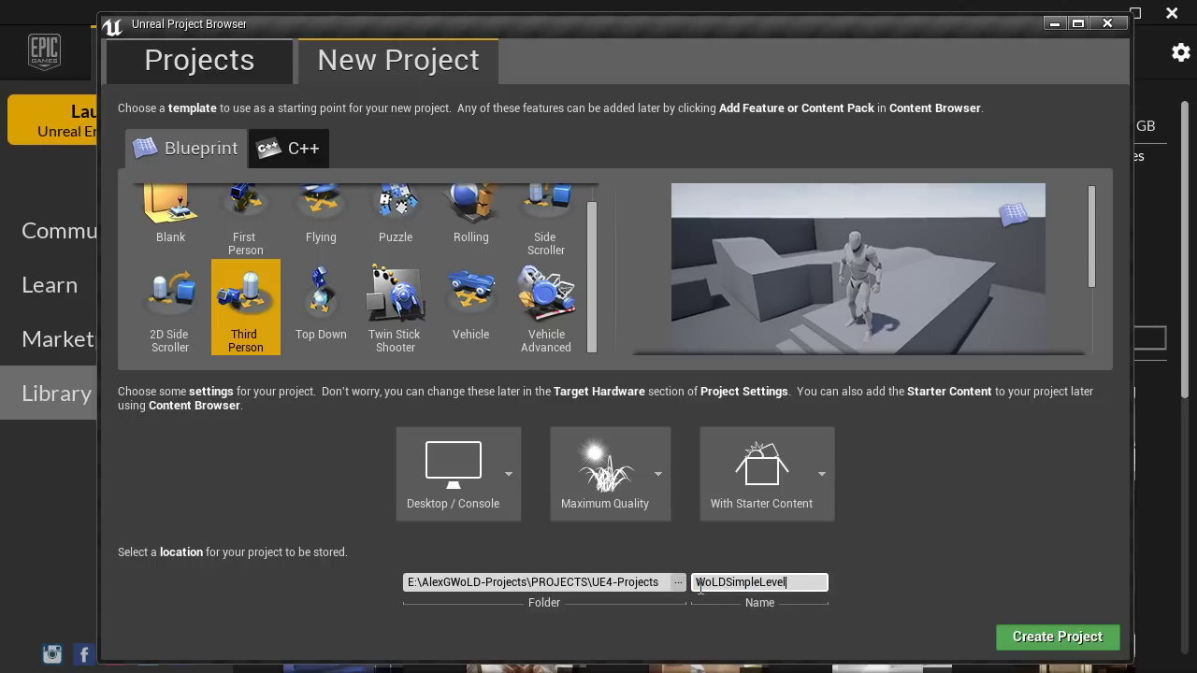
key("Left")
key("Left")
key("Left")
key("Left")
key("Left")
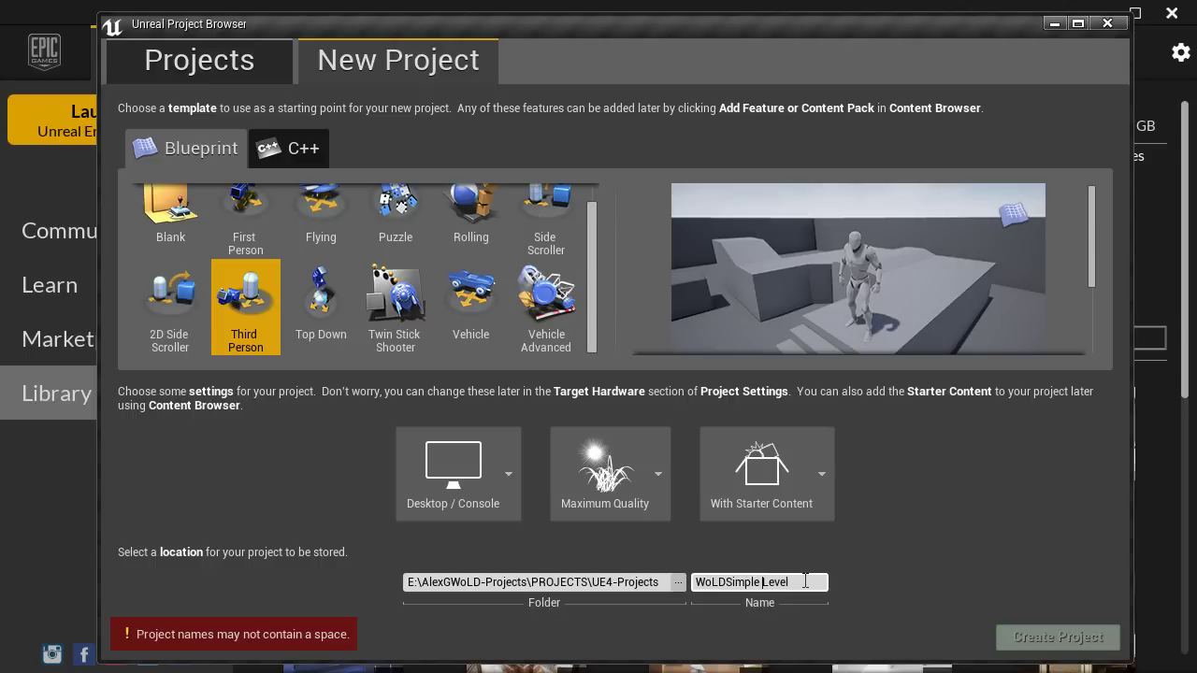
key("BackSpace")
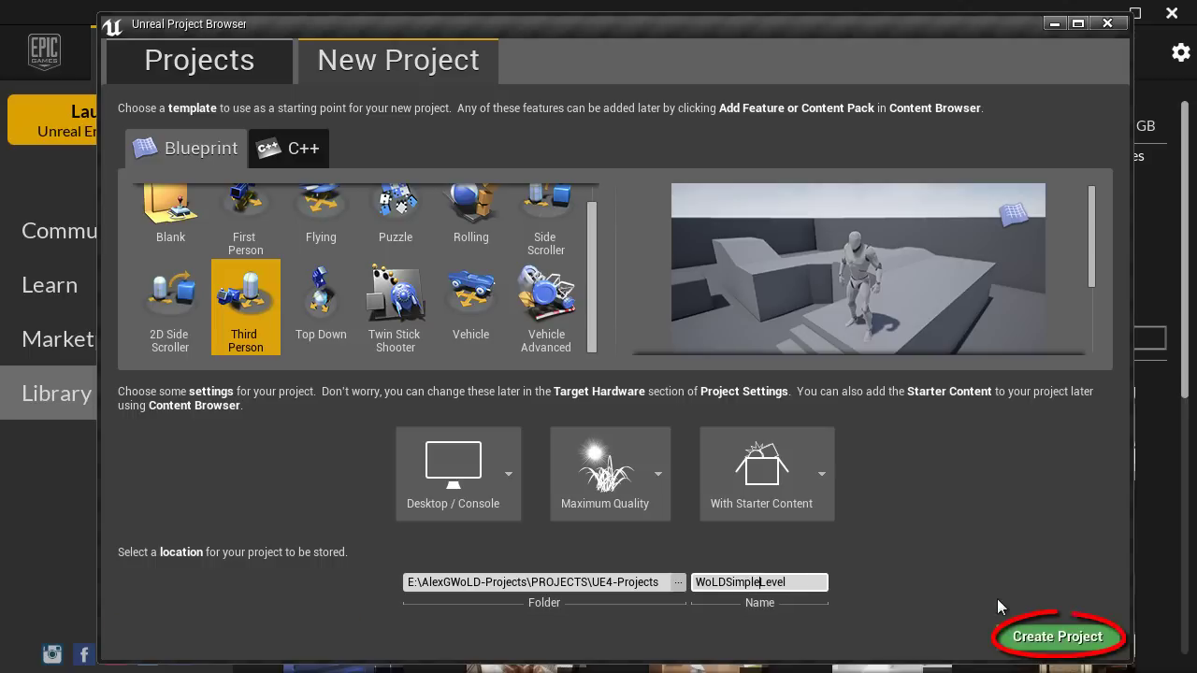
left_click(1042, 639)
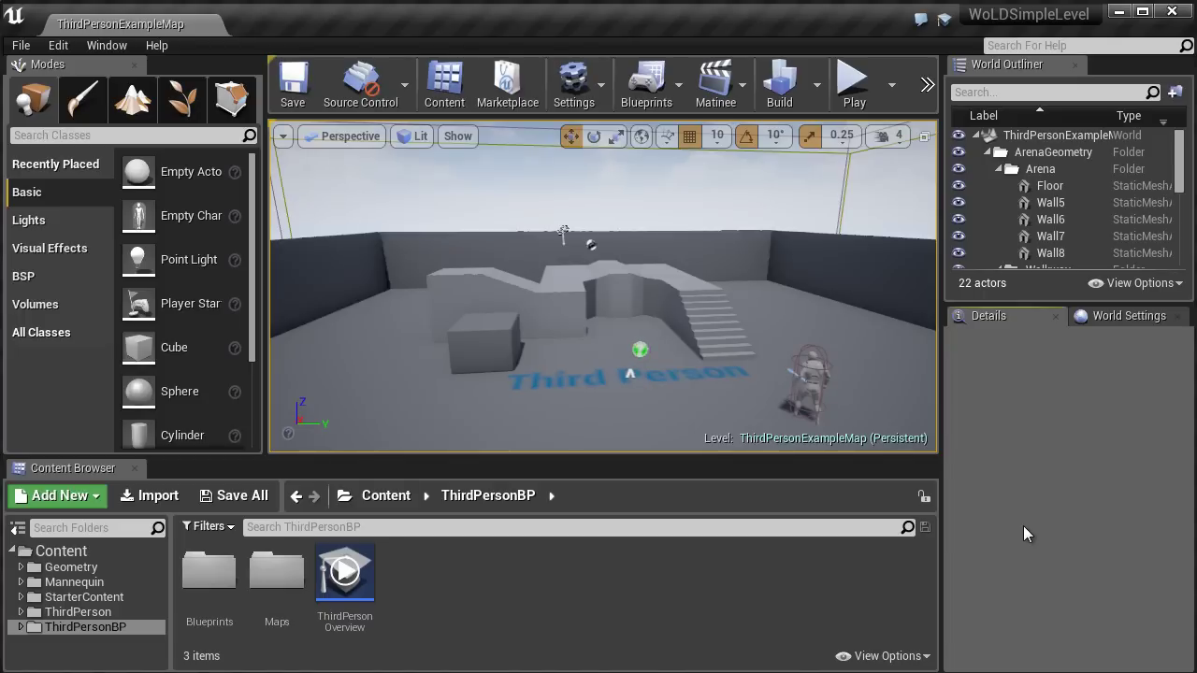
Turn off viewport Realtime and uncheck Enable AutoSave in Loading & Saving preferences.
left_click(282, 136)
left_click(309, 173)
left_click(58, 45)
left_click(112, 287)
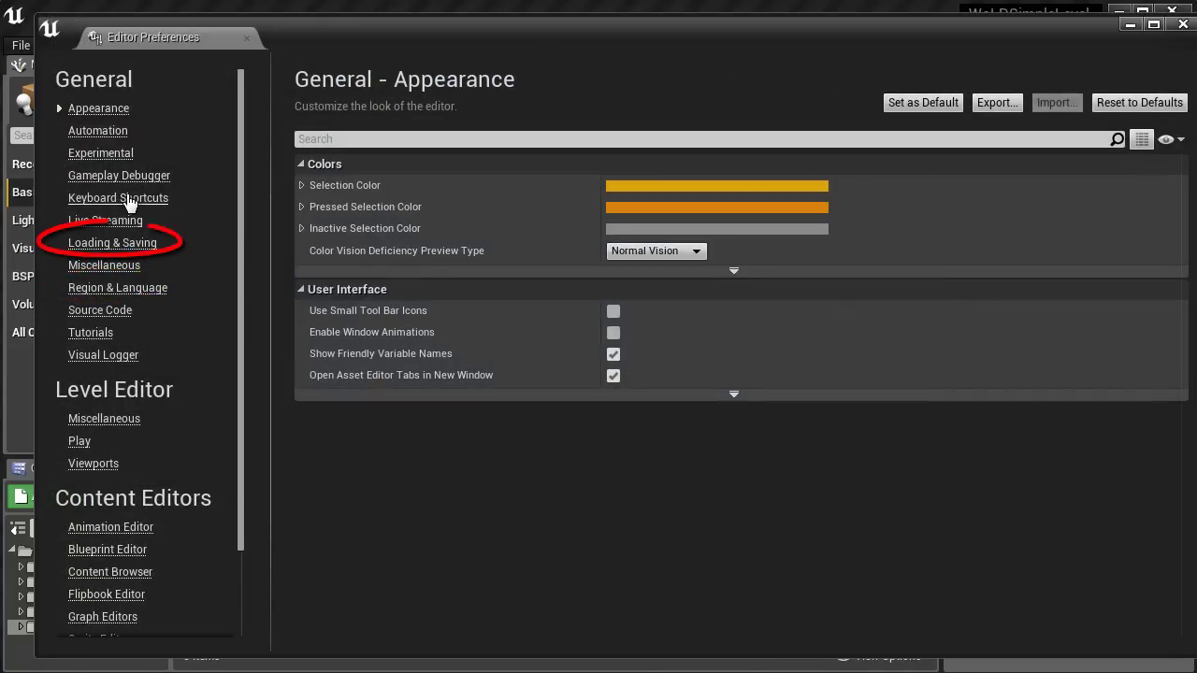
left_click(114, 249)
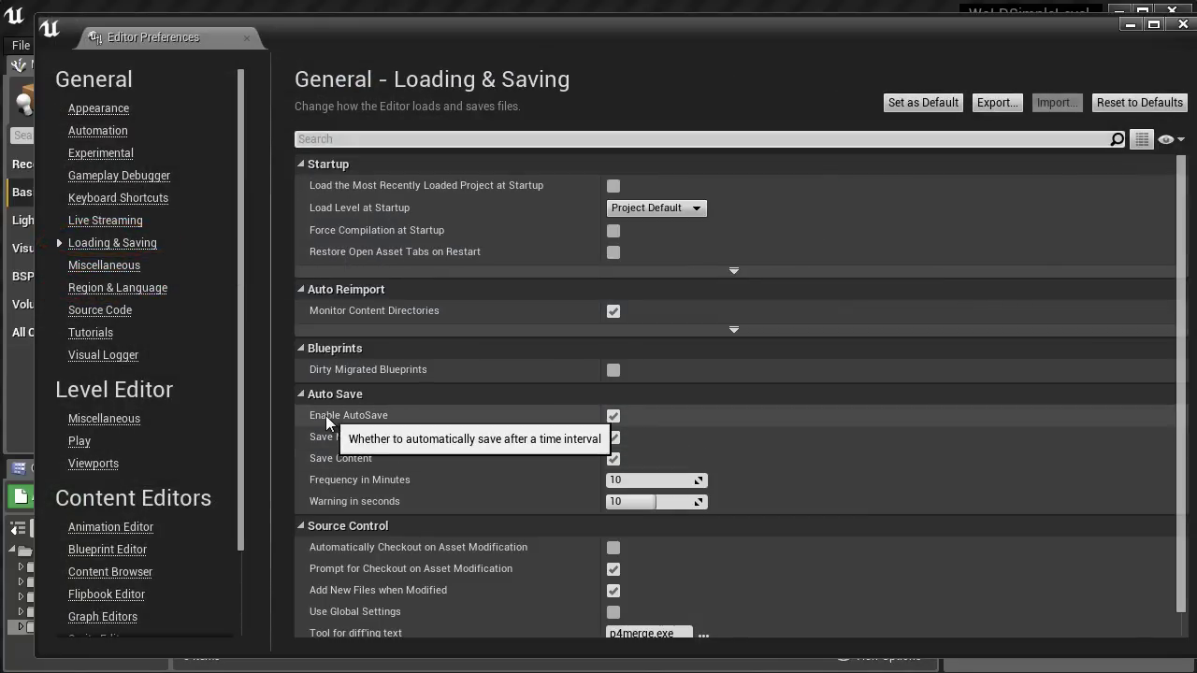
left_click(615, 416)
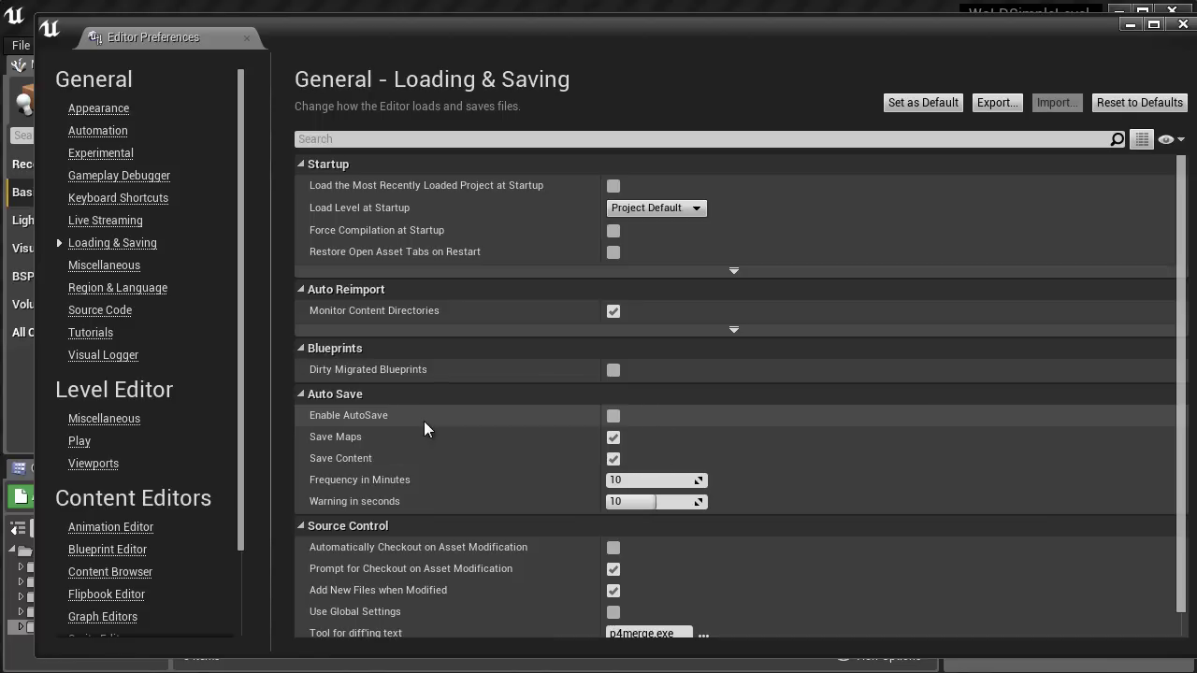
left_click(1183, 24)
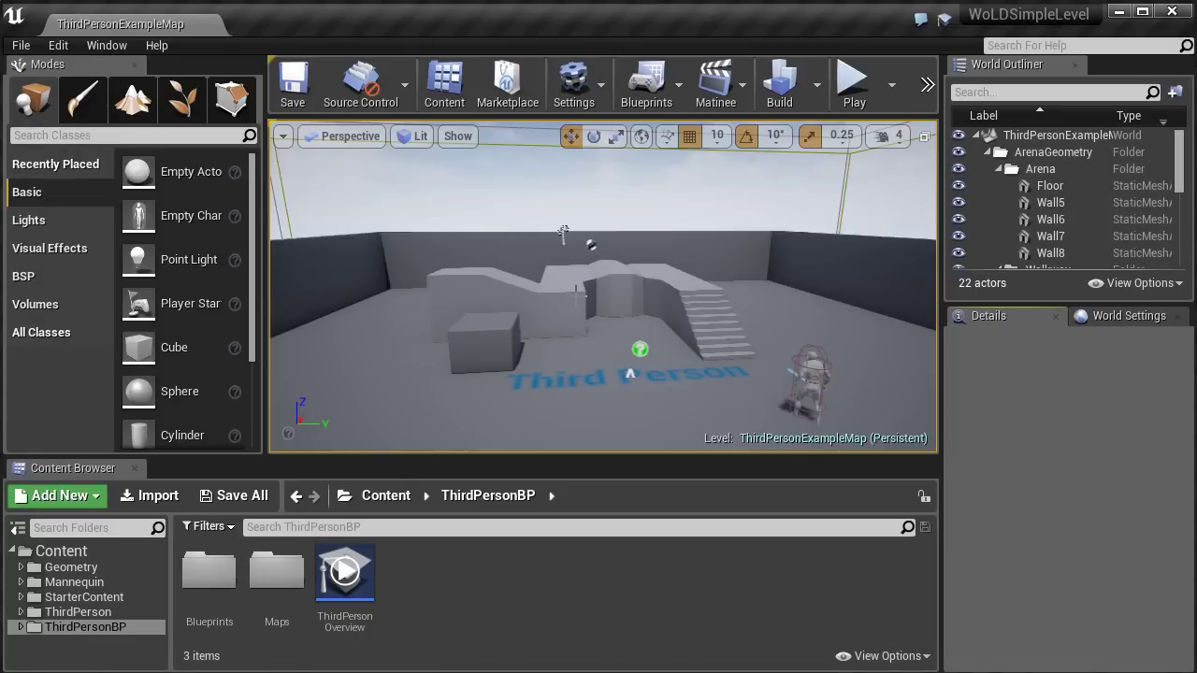
Create a new empty level and place a BSP box brush in it.
left_click(21, 45)
left_click(61, 80)
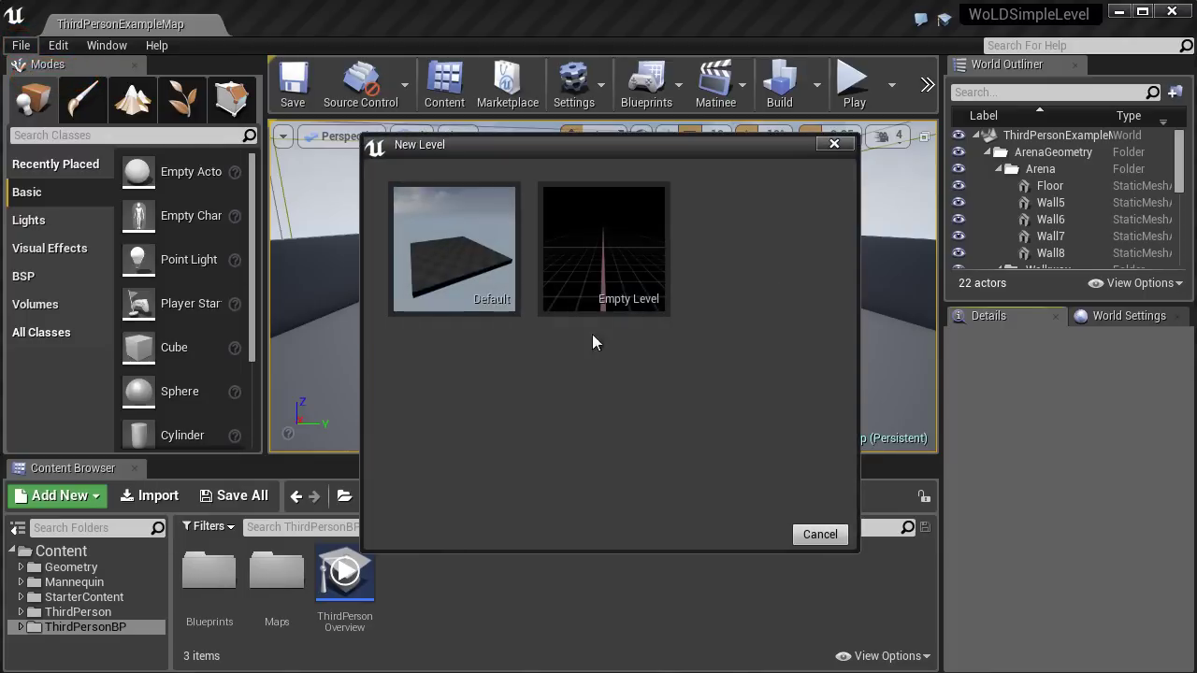
left_click(586, 265)
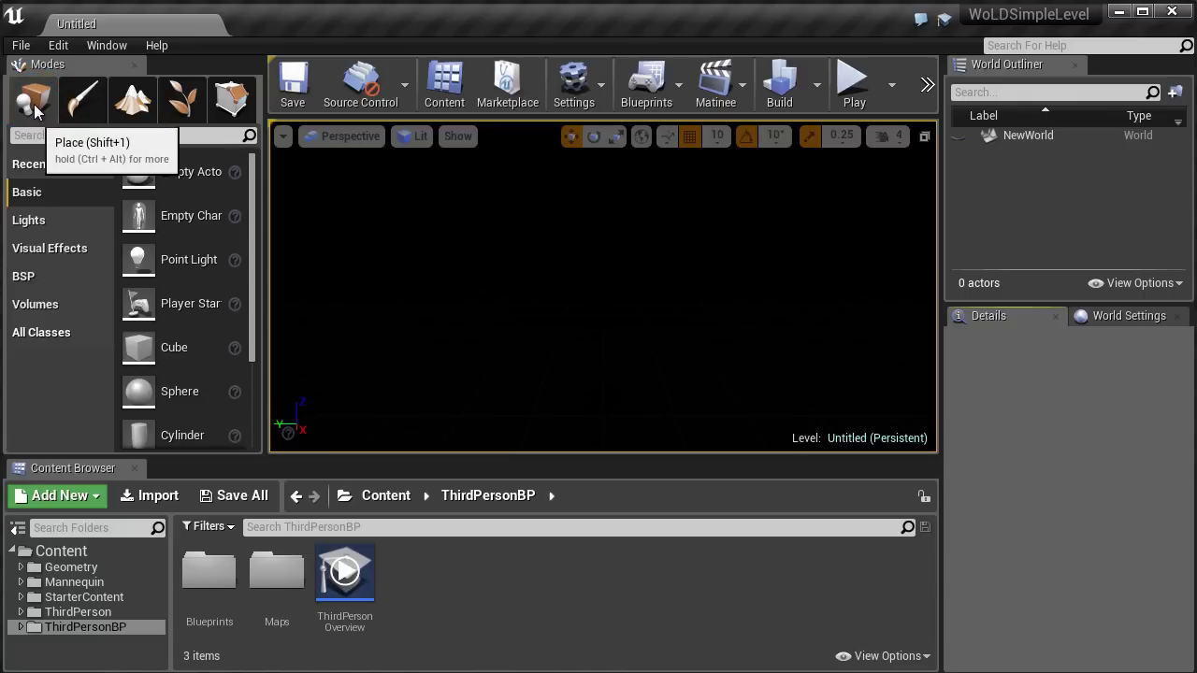
left_click(24, 276)
mouse_move(129, 171)
left_mouse_down()
mouse_move(459, 329)
mouse_move(645, 380)
left_mouse_up()
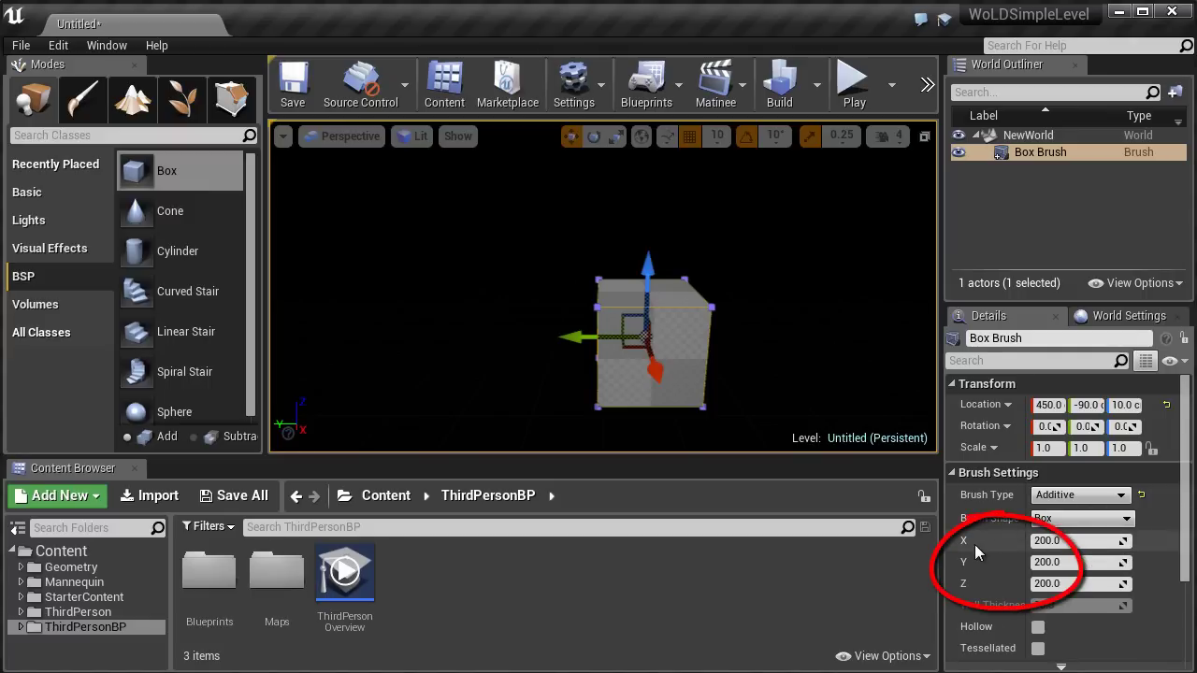
Size the box brush to X 1000, Y 1000, Z 50.
left_click(1070, 540)
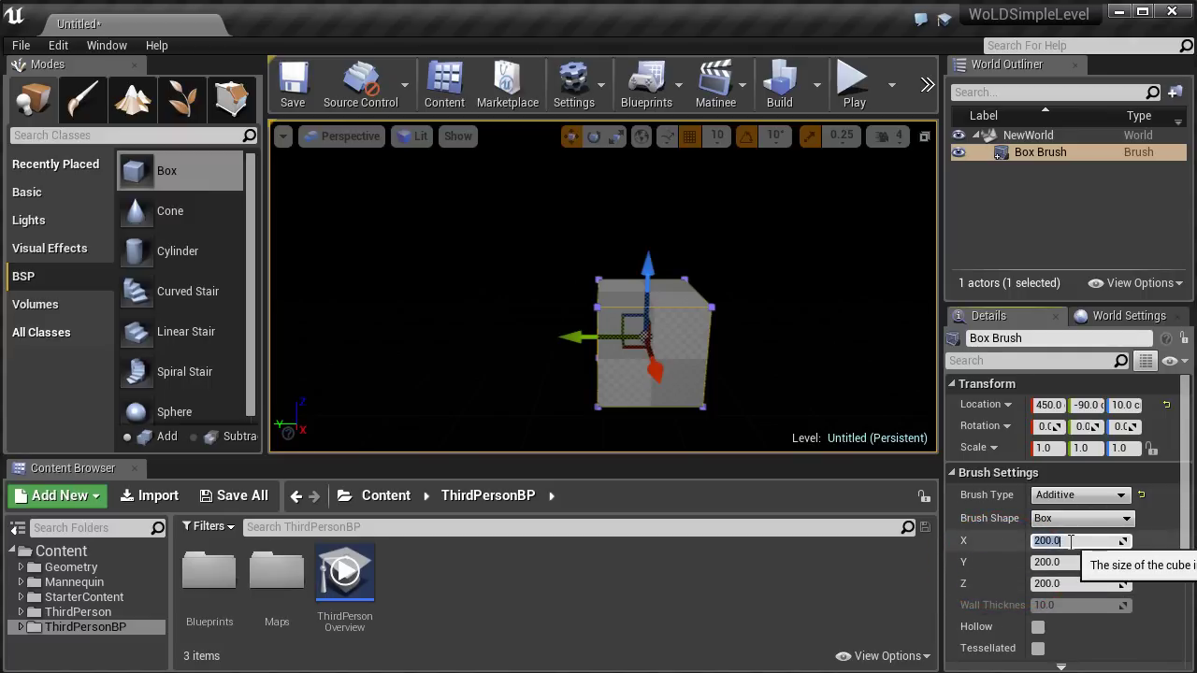
type("1000")
key("Tab")
type("1000")
key("Tab")
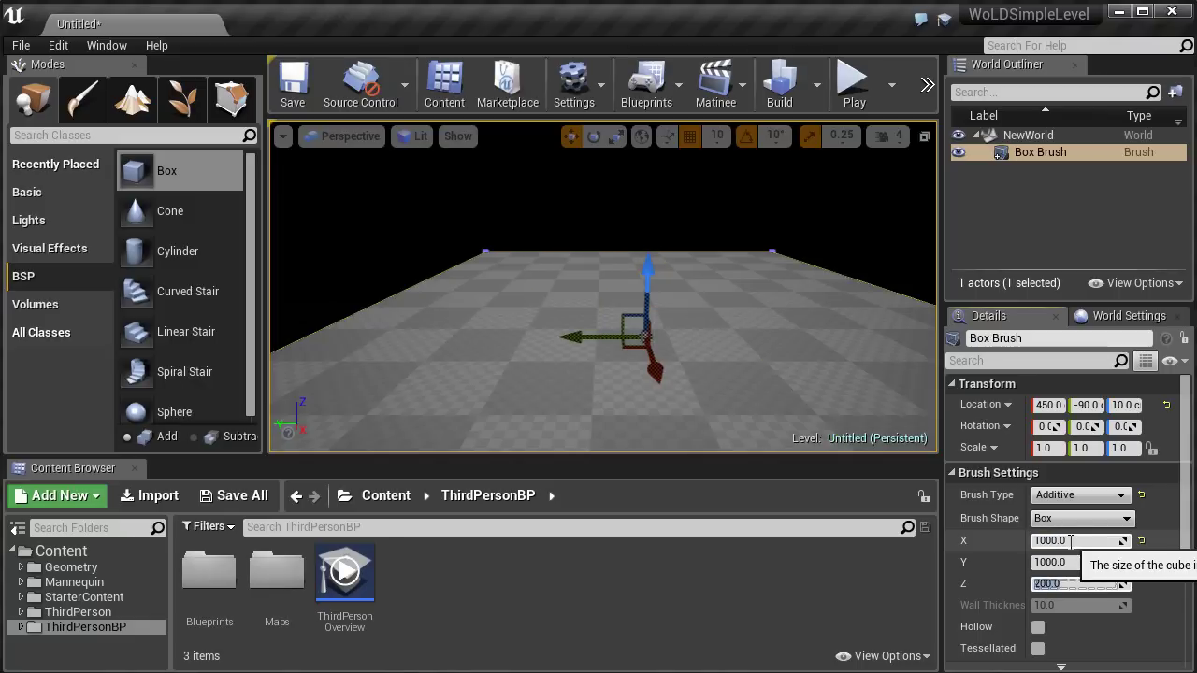
type("80")
key("Tab")
type("50")
key("Tab")
mouse_move(721, 208)
left_mouse_down()
mouse_move(728, 233)
mouse_move(619, 290)
mouse_move(721, 214)
left_mouse_up()
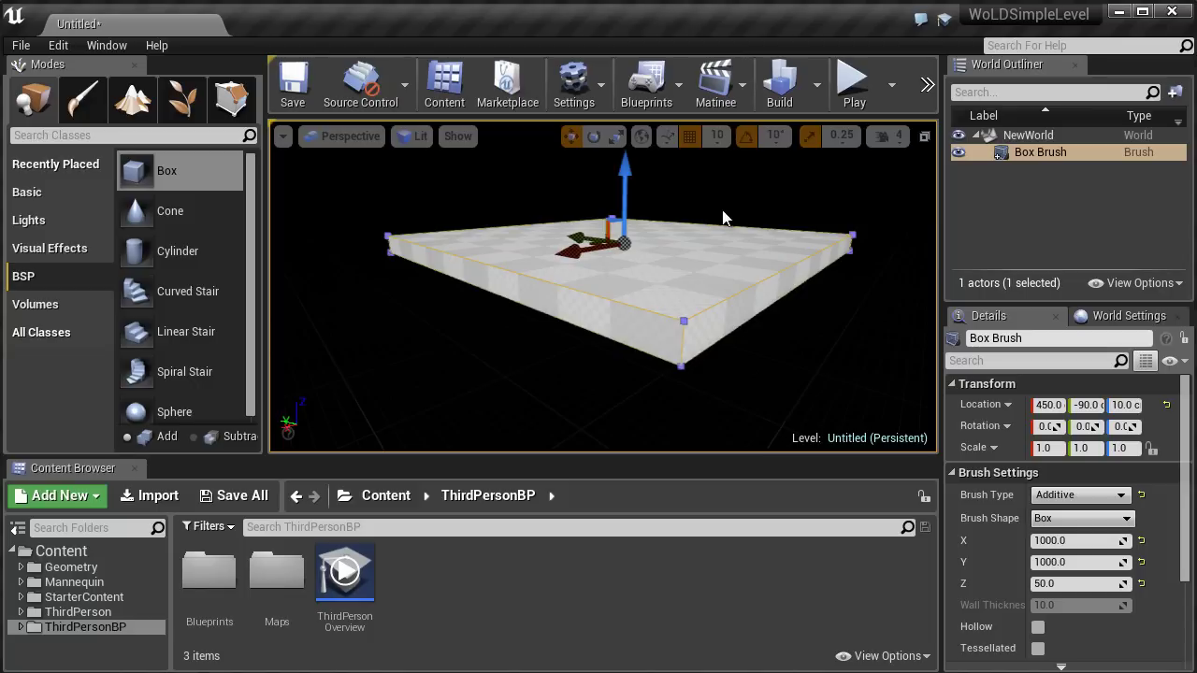
Place a second box brush sized 60 × 60 × 180 as a pillar.
middle_click_drag(723, 272, 723, 271)
left_click_drag(723, 271, 727, 241)
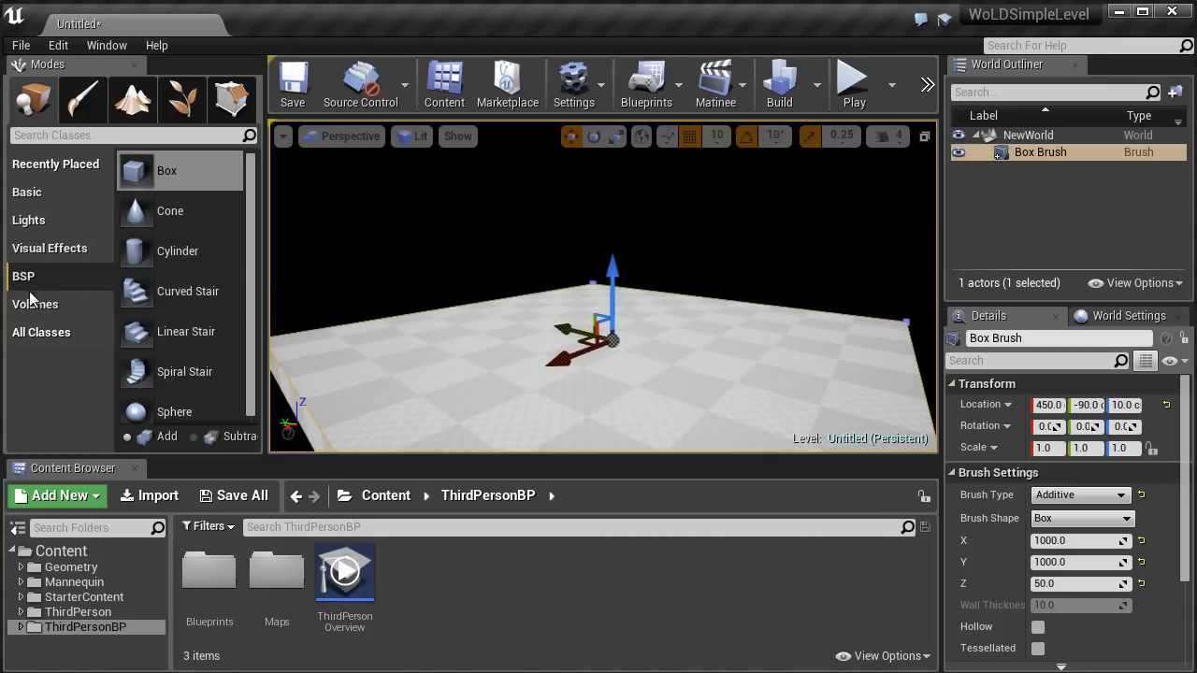
mouse_move(154, 171)
left_mouse_down()
mouse_move(379, 127)
mouse_move(737, 374)
mouse_move(524, 299)
left_mouse_up()
left_click(1076, 542)
type("60")
key("Tab")
type("60")
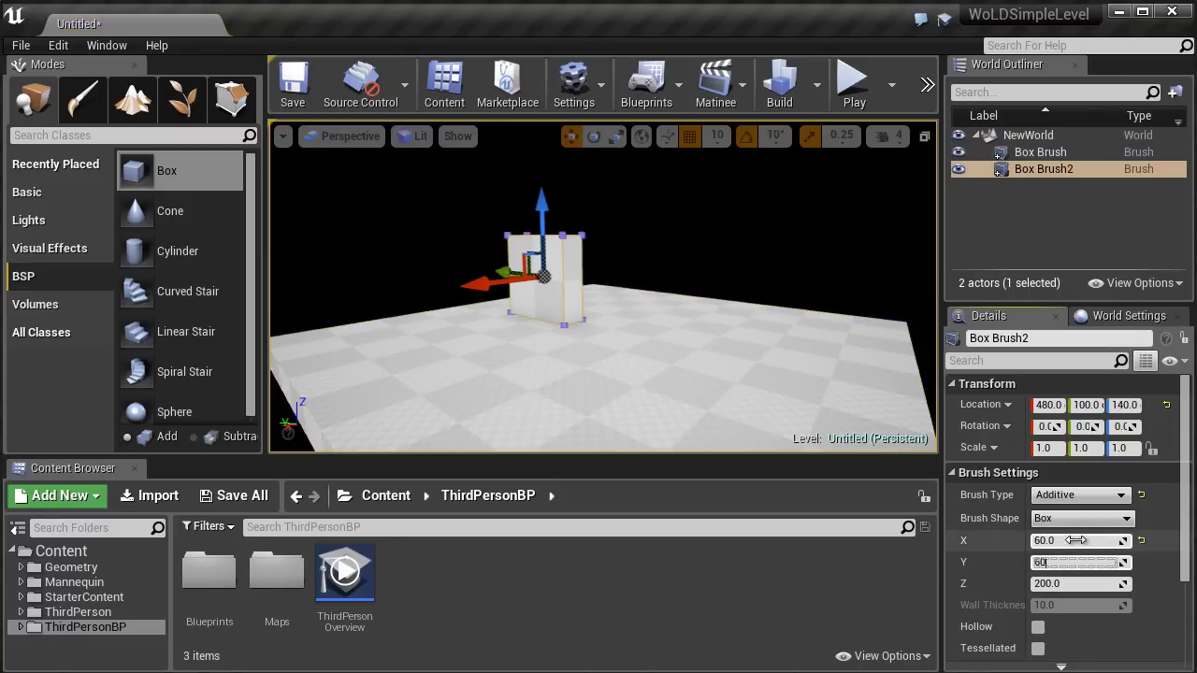
key("Return")
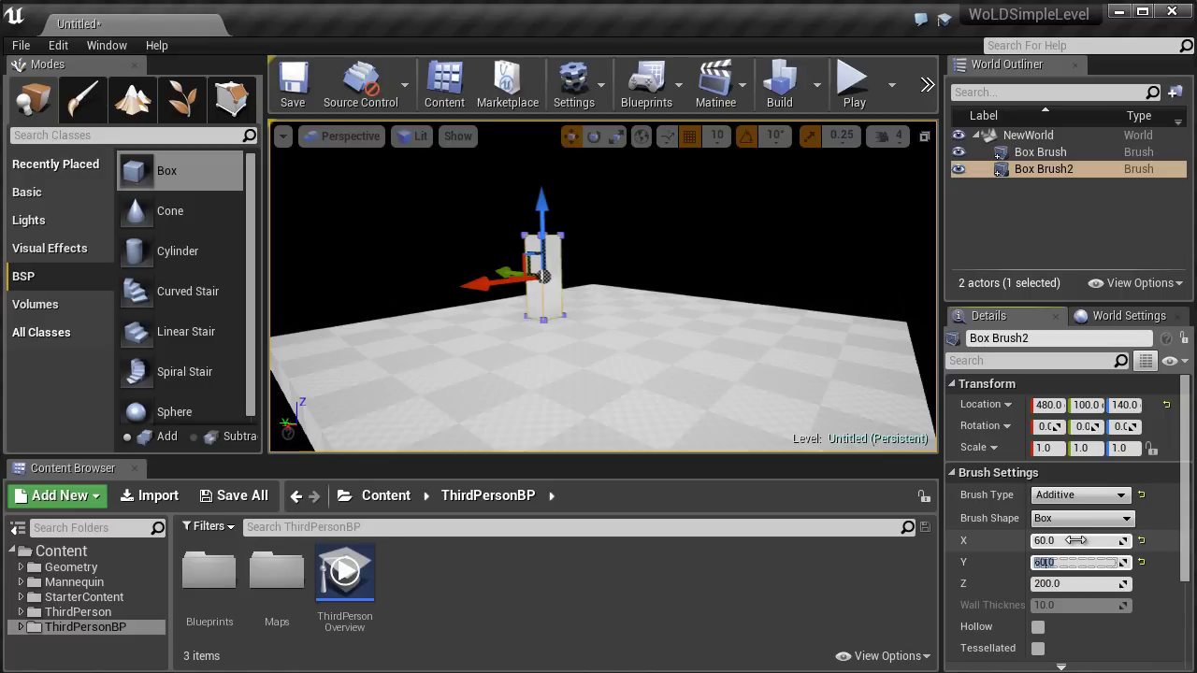
left_click(1062, 583)
type("180")
key("Return")
Lower the pillar so it sits on the floor slab.
scroll(639, 240, "up", 5)
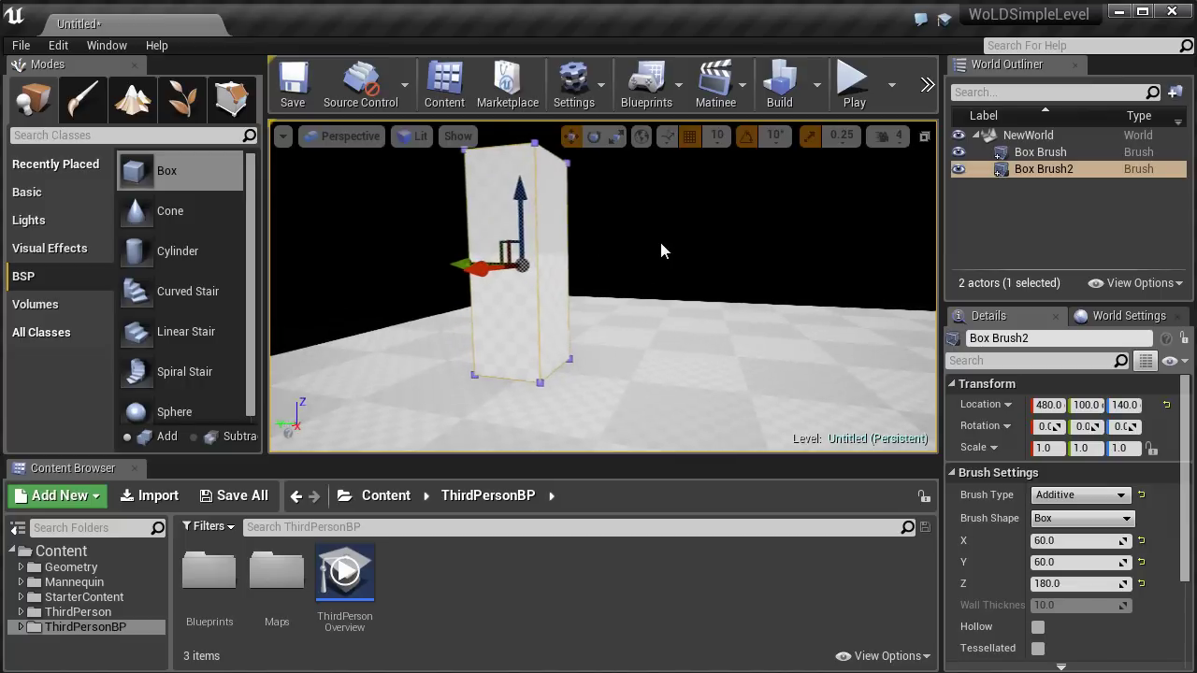
left_click_drag(523, 206, 526, 217)
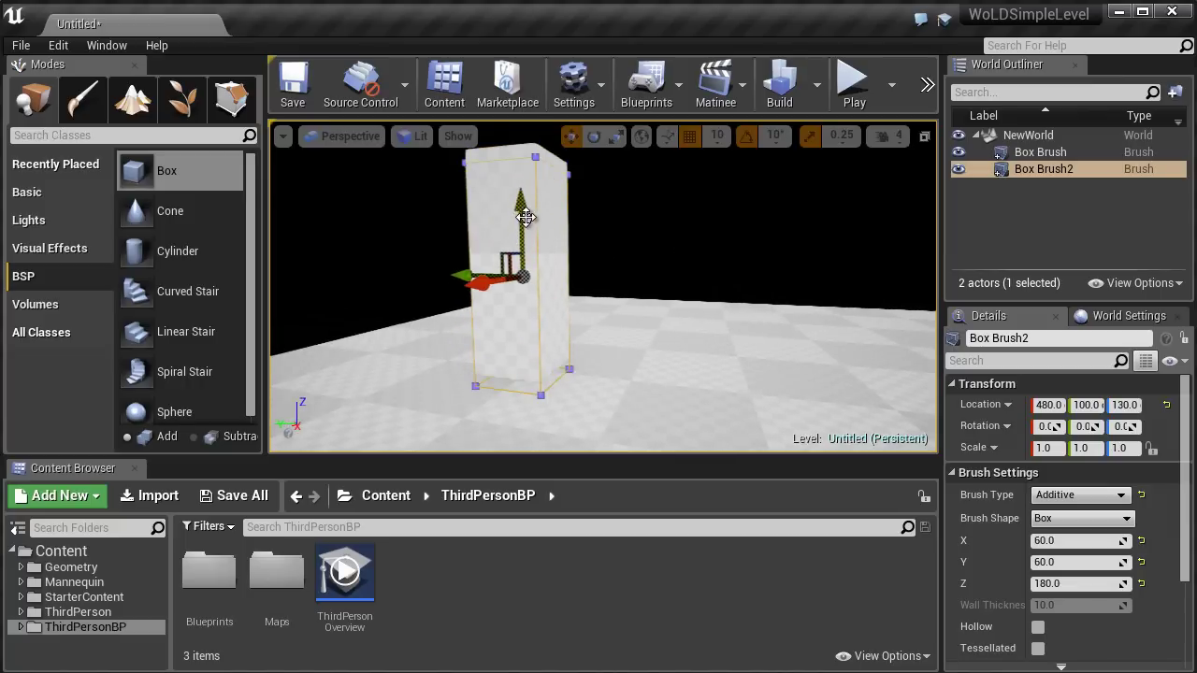
scroll(687, 269, "down", 3)
middle_click_drag(687, 269, 694, 329)
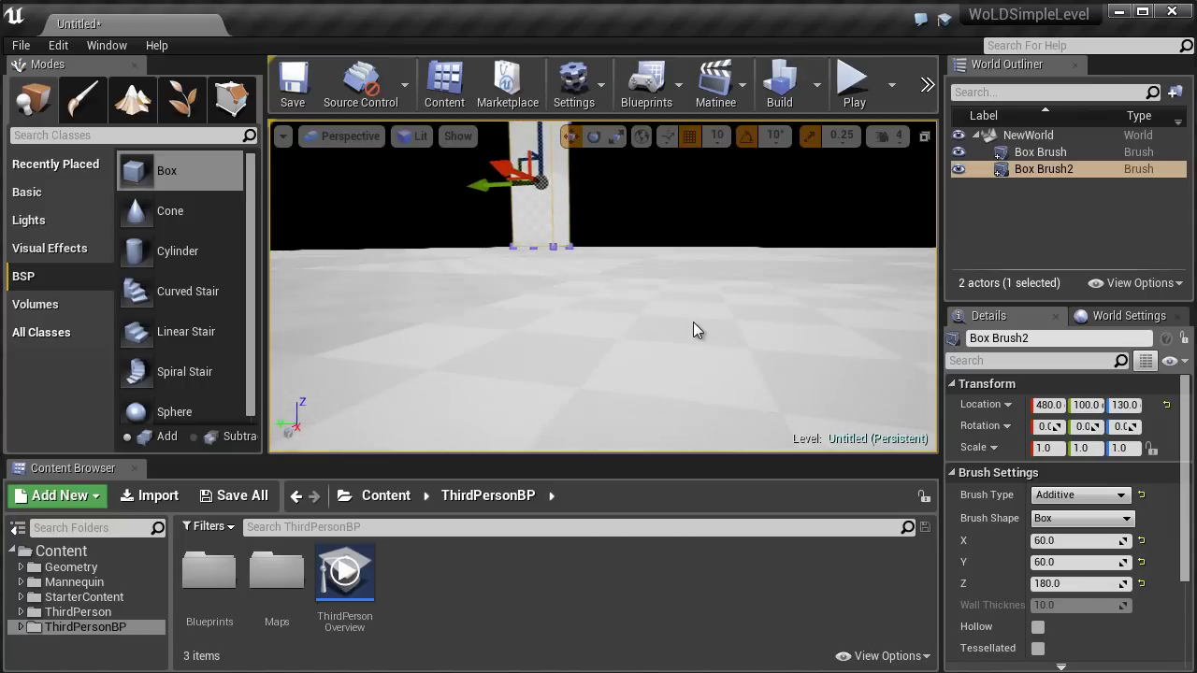
In front view, raise the floor slab to Z 15 using 5-unit grid snap.
key("alt+h")
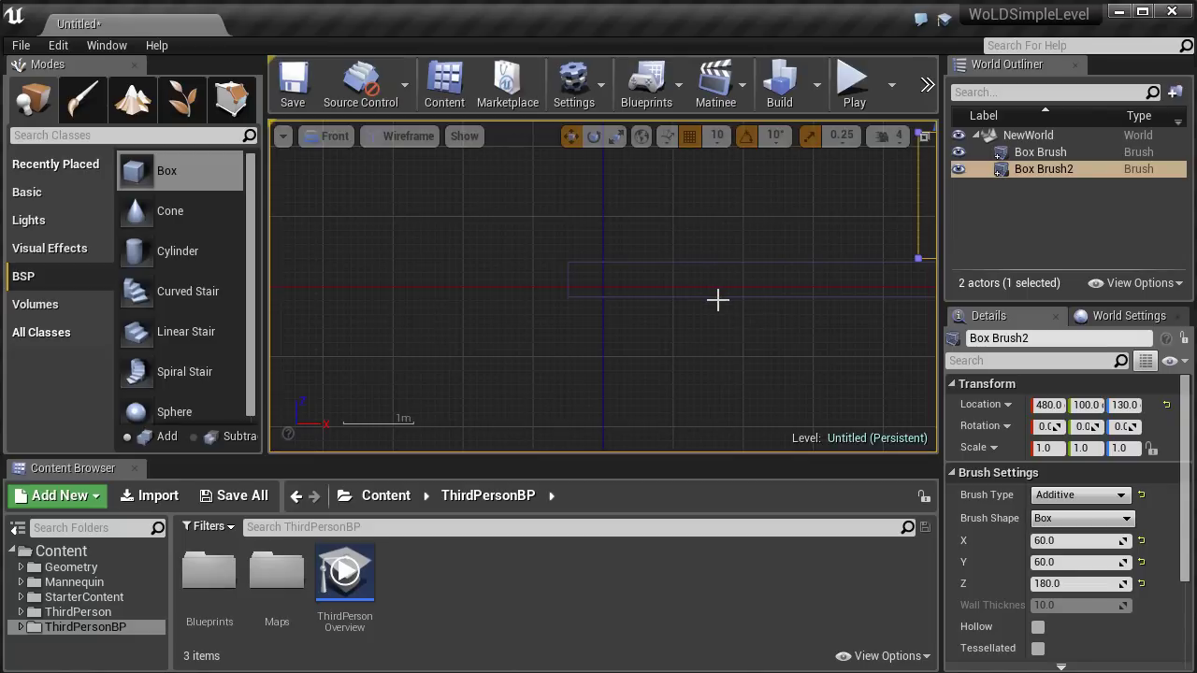
right_click_drag(774, 299, 414, 326)
scroll(414, 326, "up", 3)
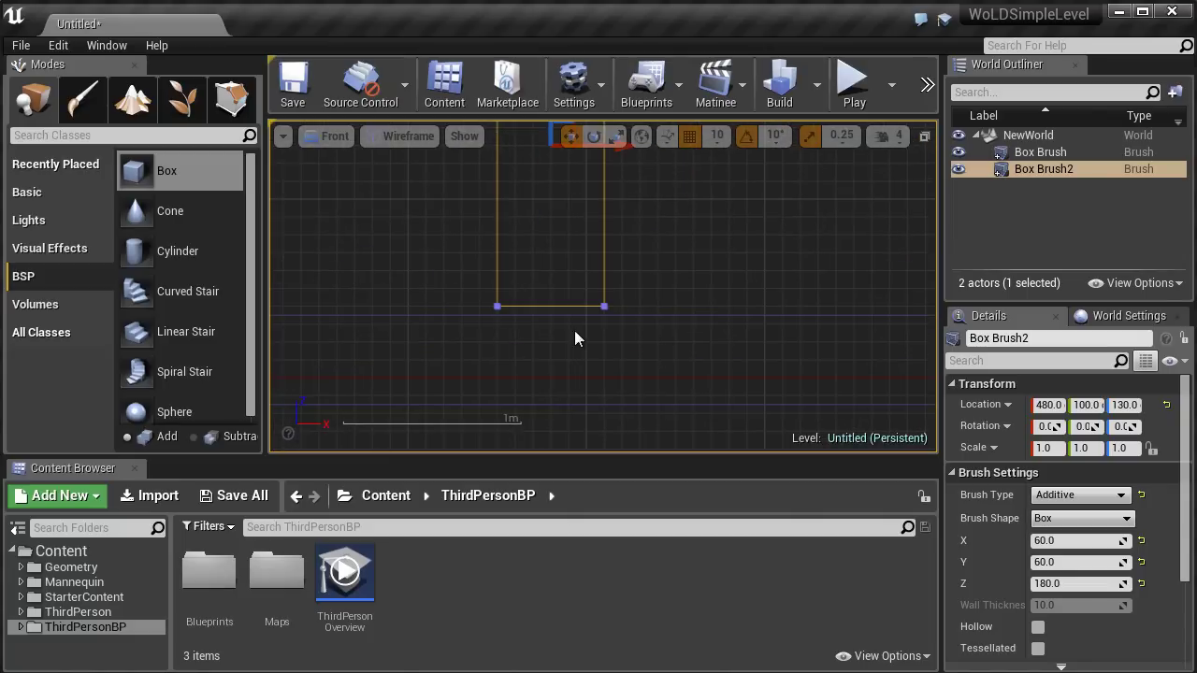
left_click(609, 316)
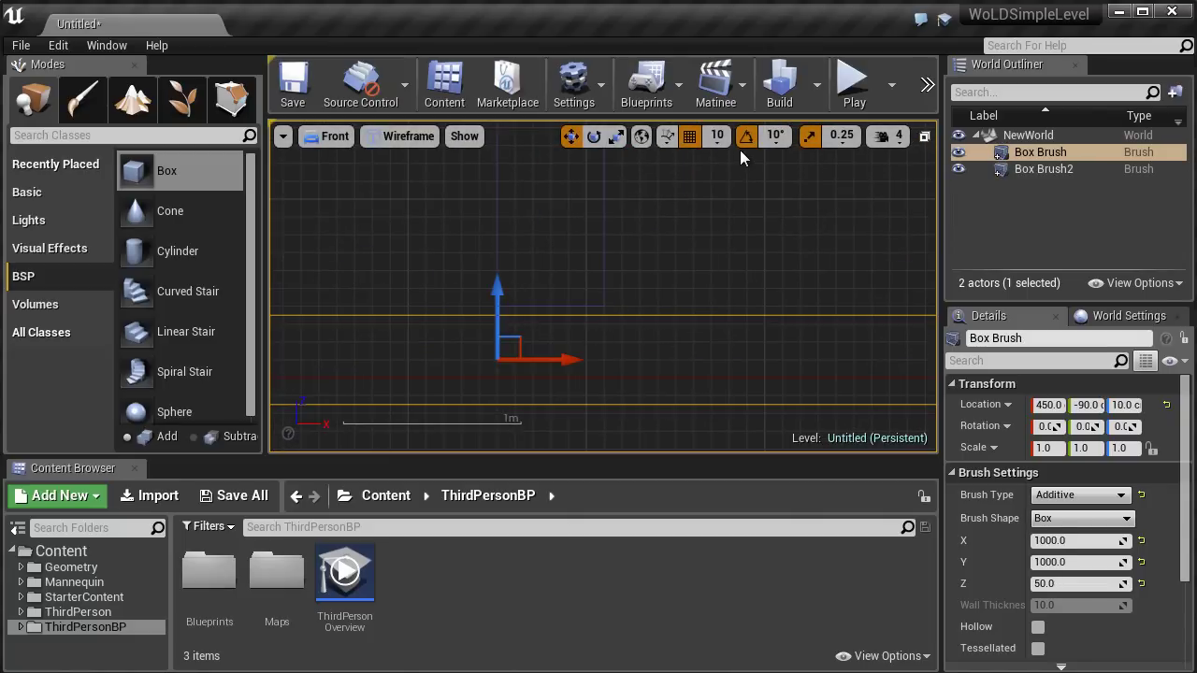
left_click(717, 135)
left_click(727, 195)
left_click_drag(505, 292, 505, 282)
Restore 10-unit grid snap, return to lit perspective, and switch to the Epic Games Launcher.
left_click(721, 137)
left_click(731, 232)
key("alt+g")
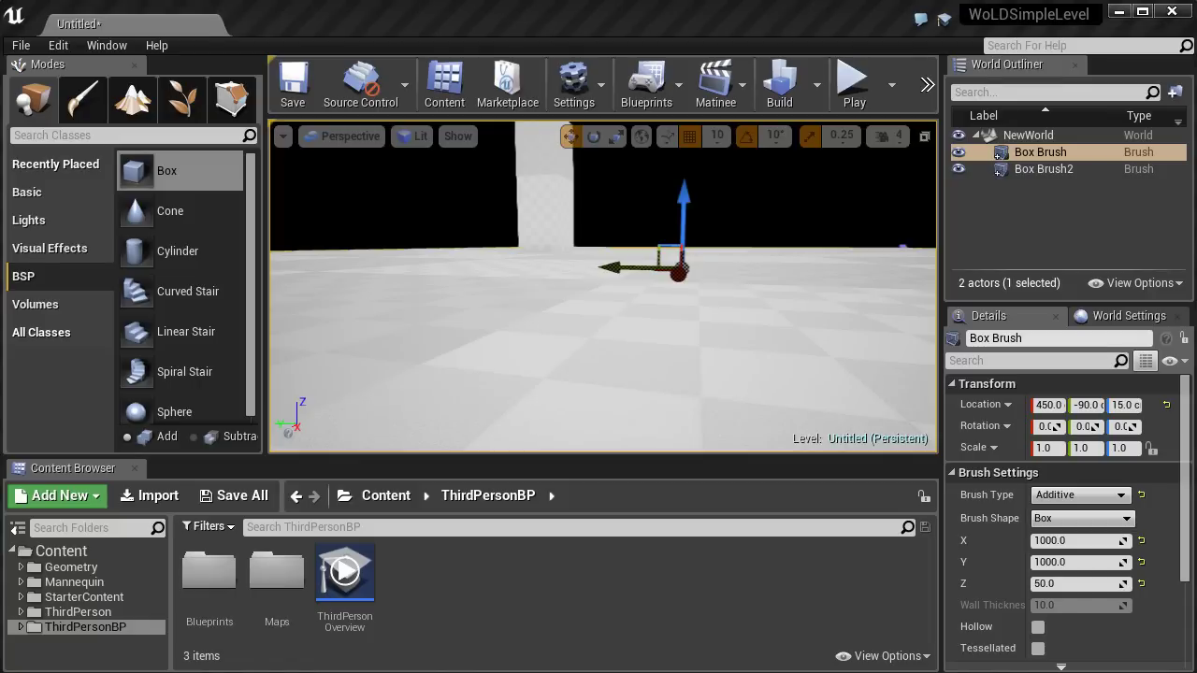
key("f")
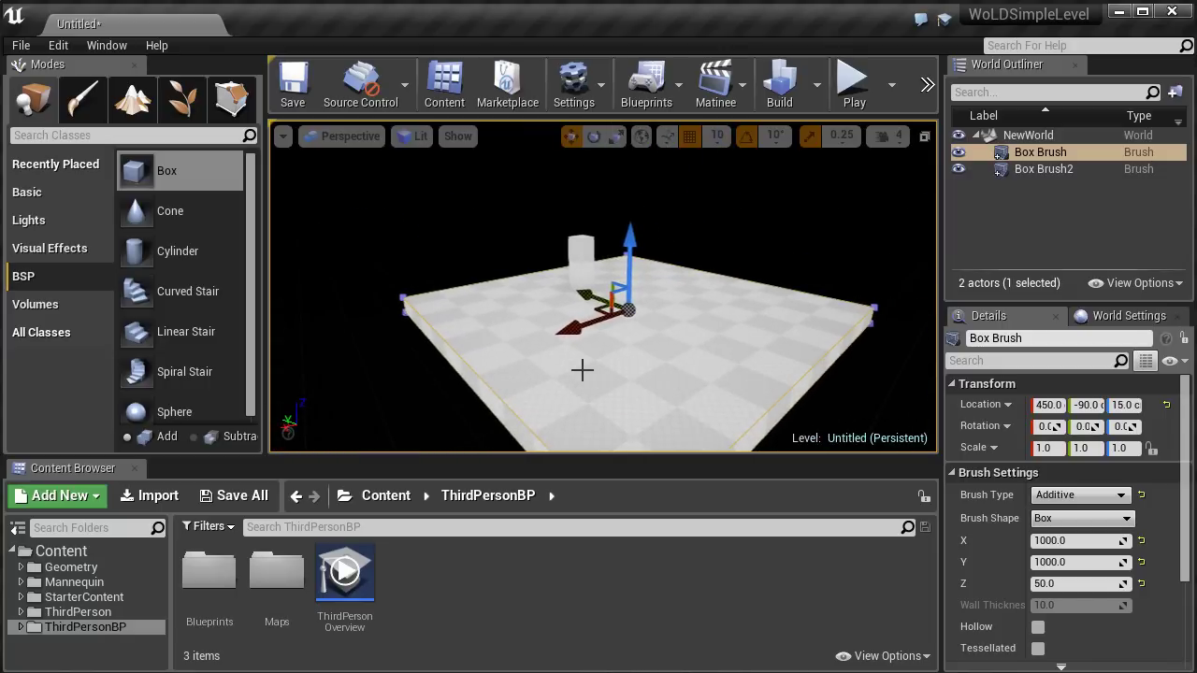
key("alt+Tab")
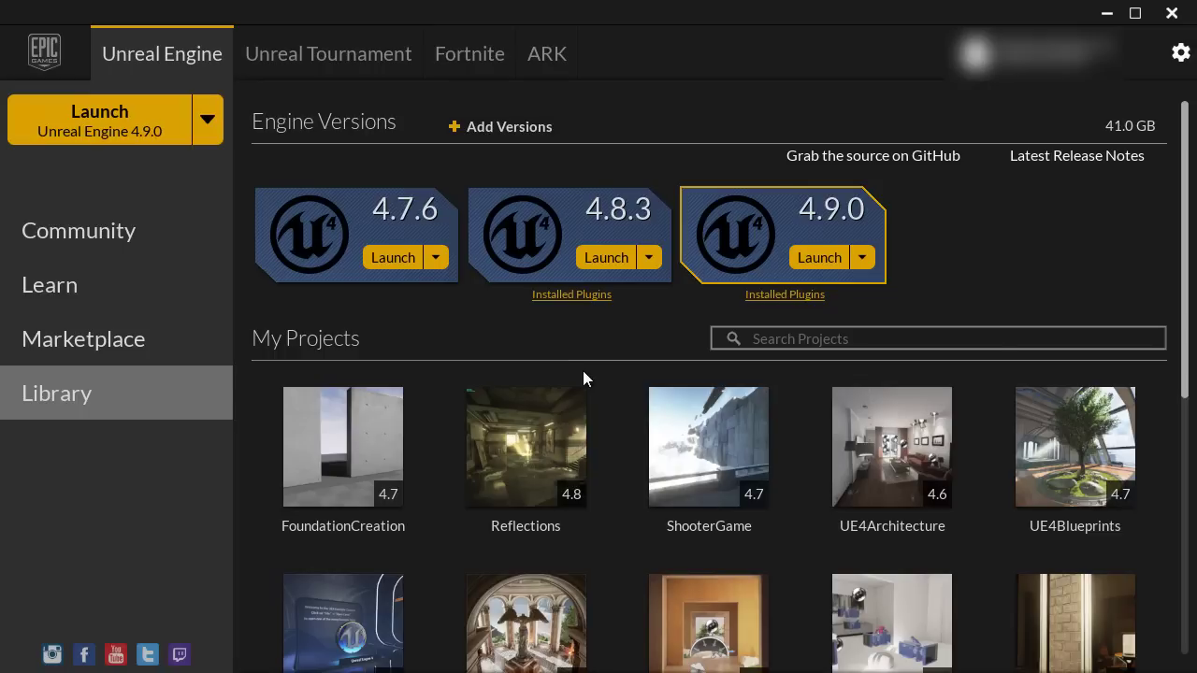
left_click(85, 340)
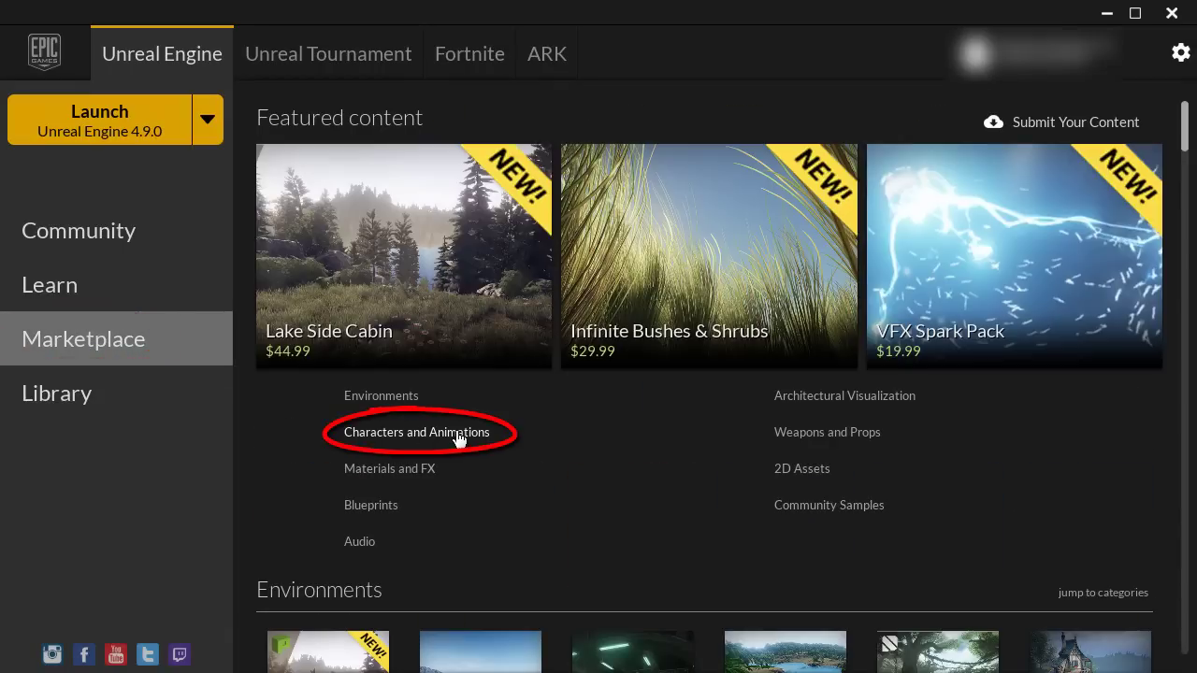
left_click(372, 435)
scroll(514, 538, "down", 2)
scroll(514, 529, "down", 3)
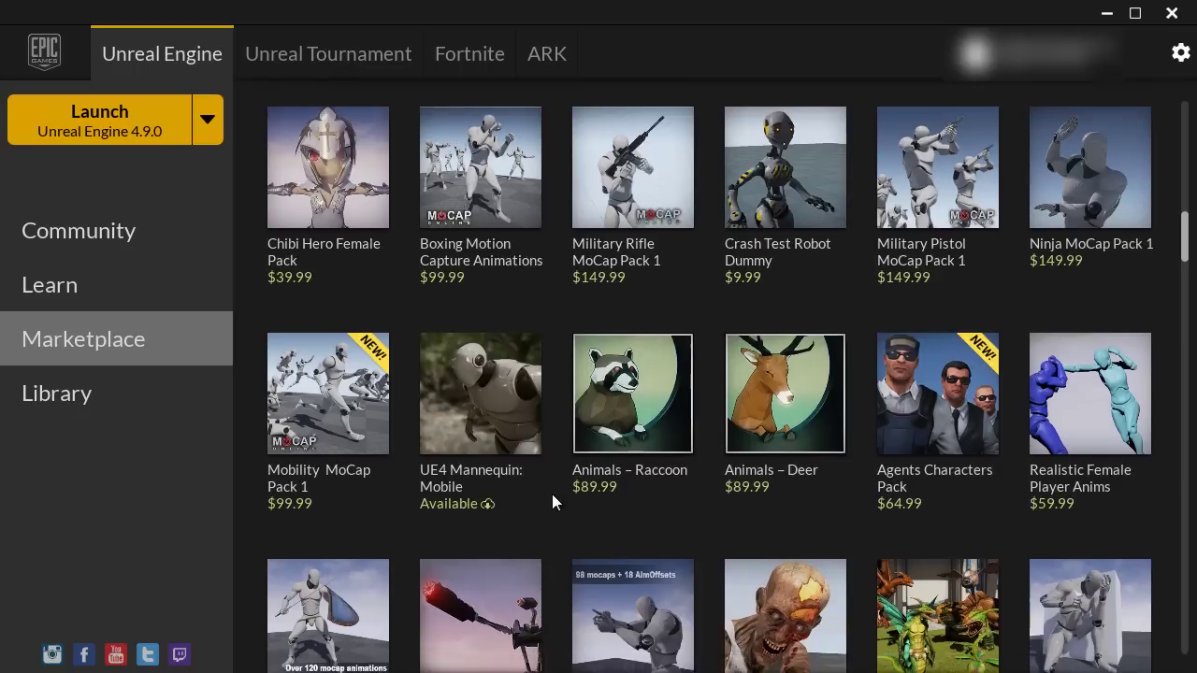
left_click(496, 367)
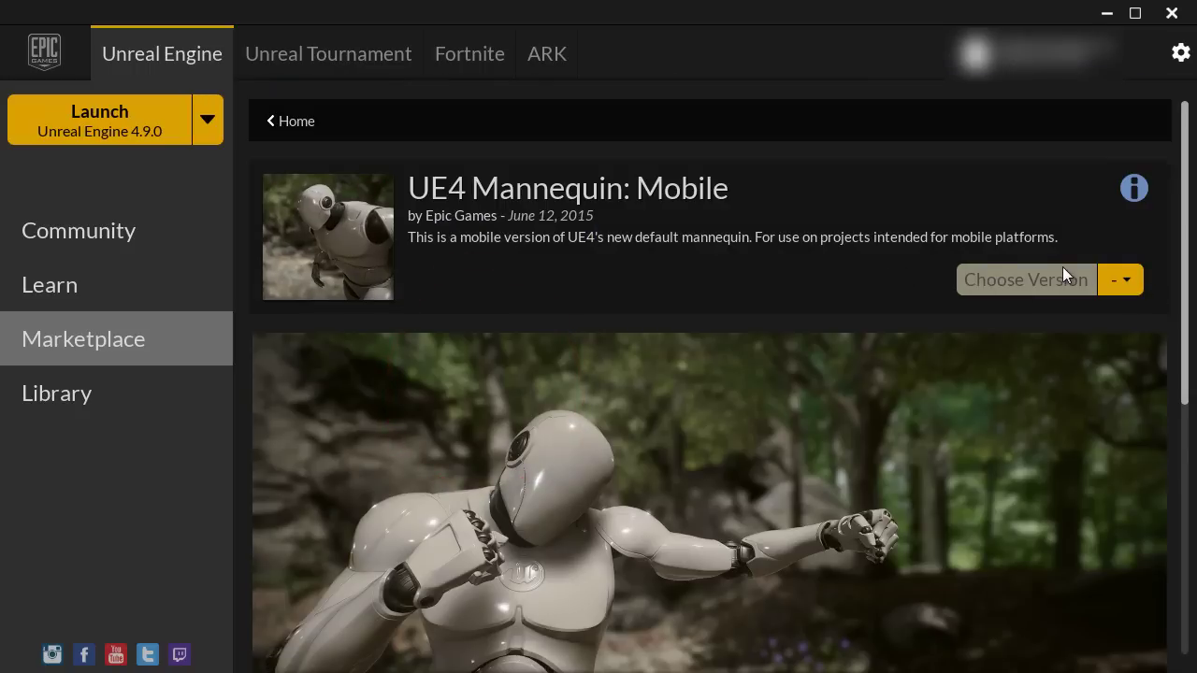
left_click(1127, 283)
left_click(739, 245)
From the Library, start adding UE4 Mannequin: Mobile and list all projects.
left_click(62, 406)
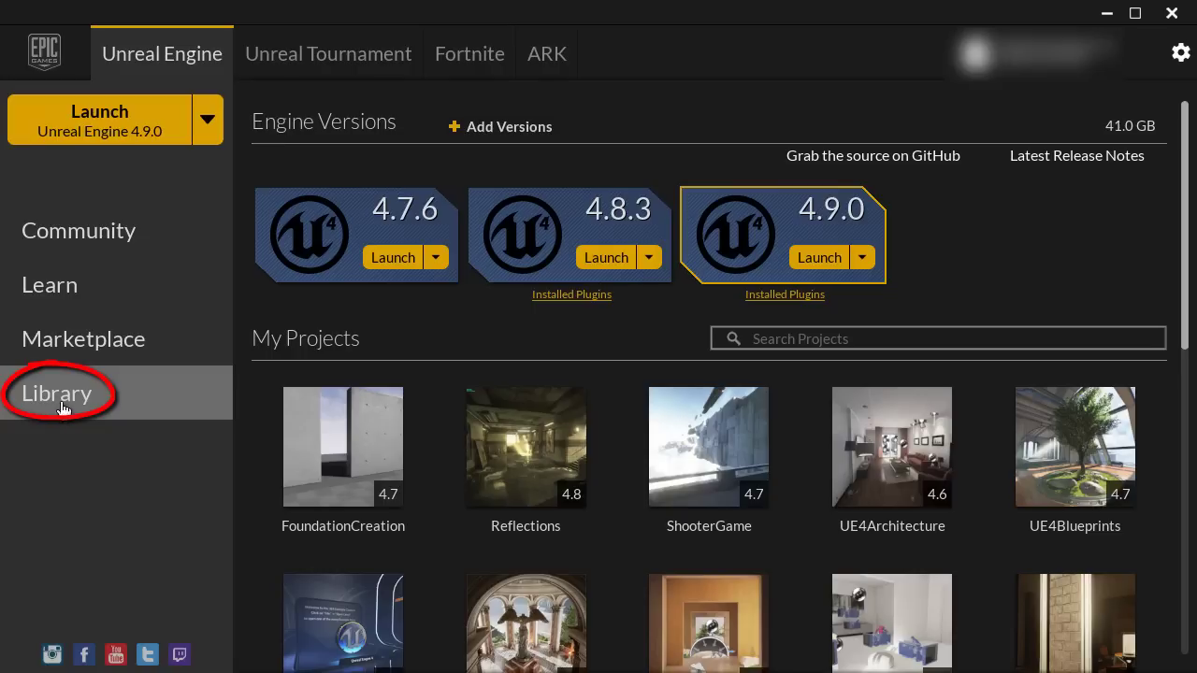
left_click_drag(1186, 164, 1173, 468)
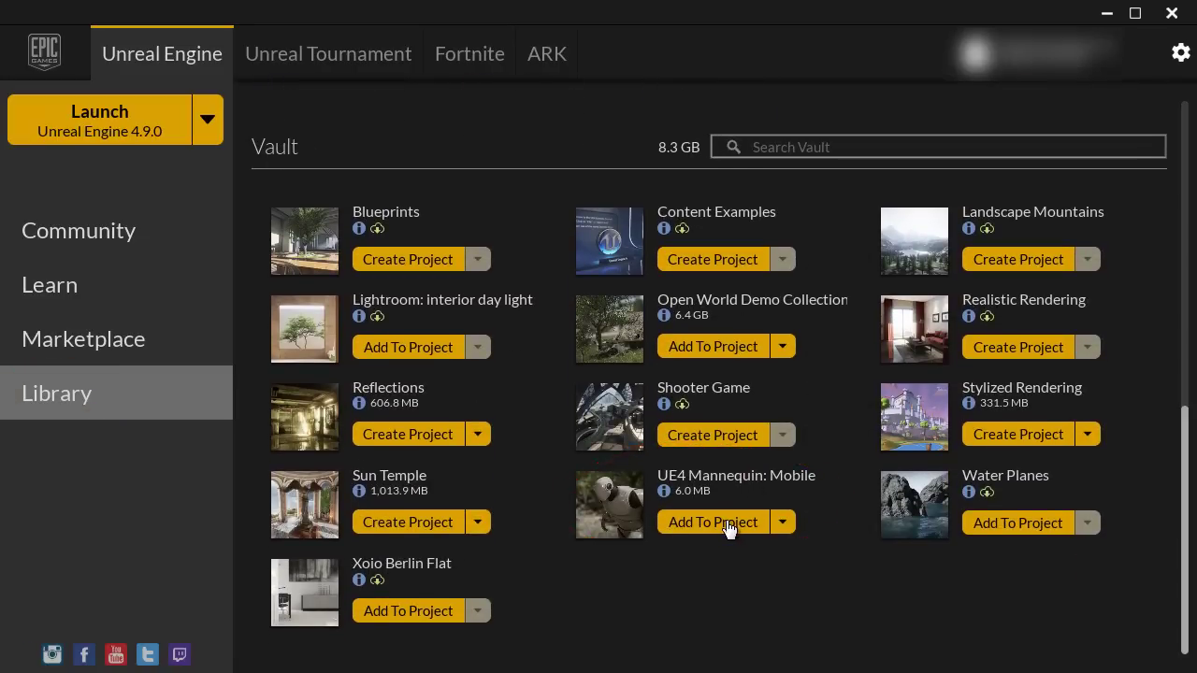
left_click(729, 524)
left_click(748, 175)
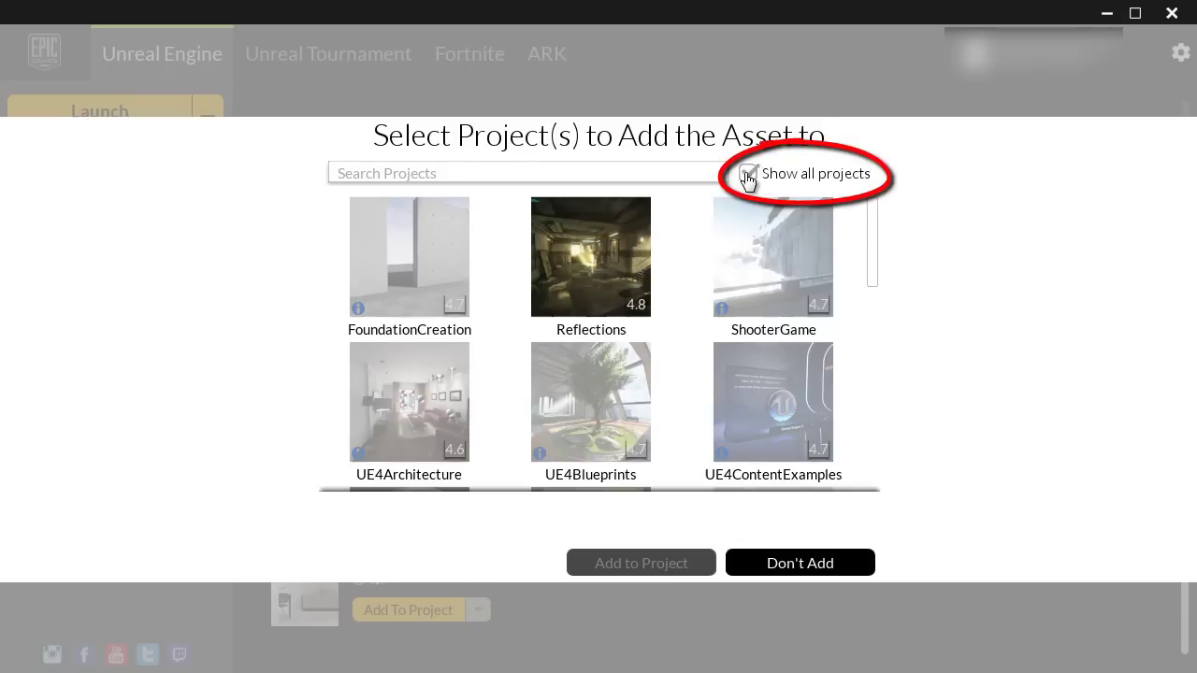
mouse_move(873, 230)
left_mouse_down()
mouse_move(873, 403)
mouse_move(877, 353)
left_mouse_up()
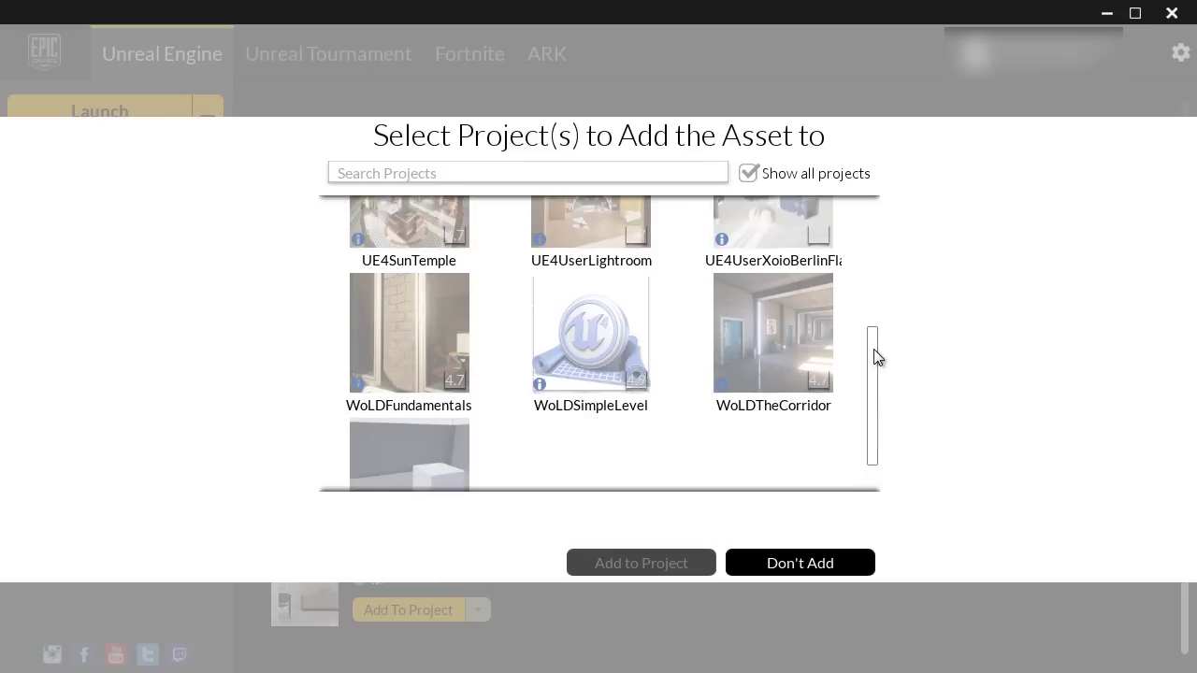
Add the mannequin asset to WoLDSimpleLevel targeting engine version 4.8.
left_click(610, 343)
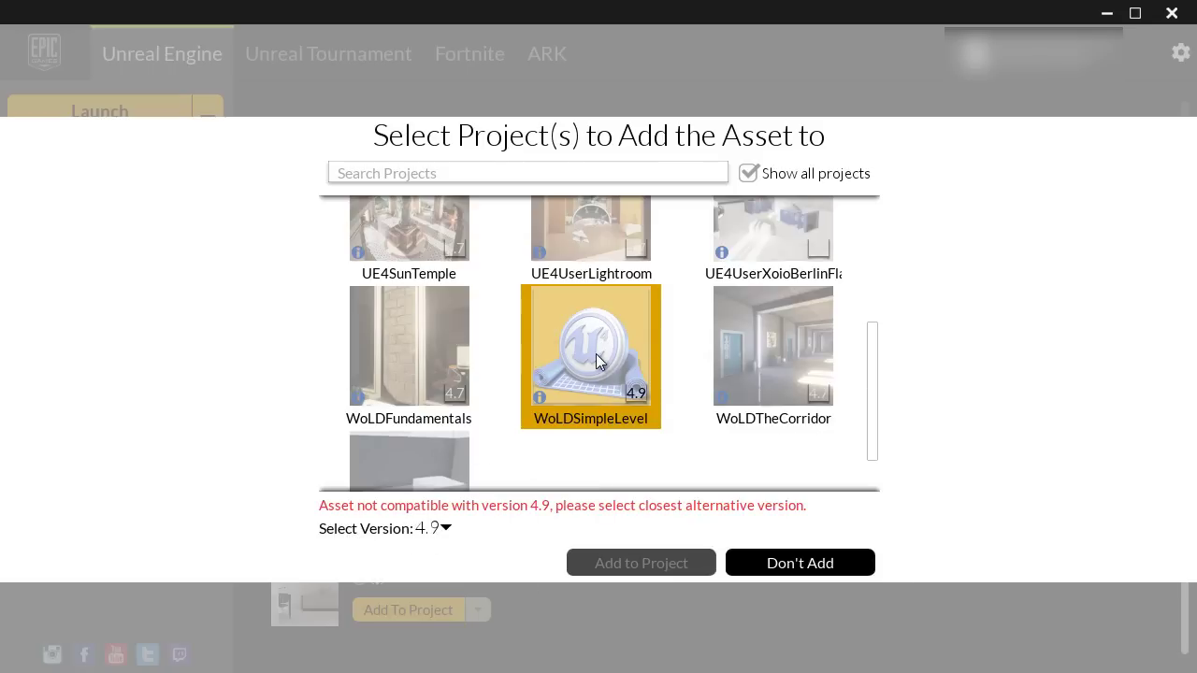
left_click(441, 529)
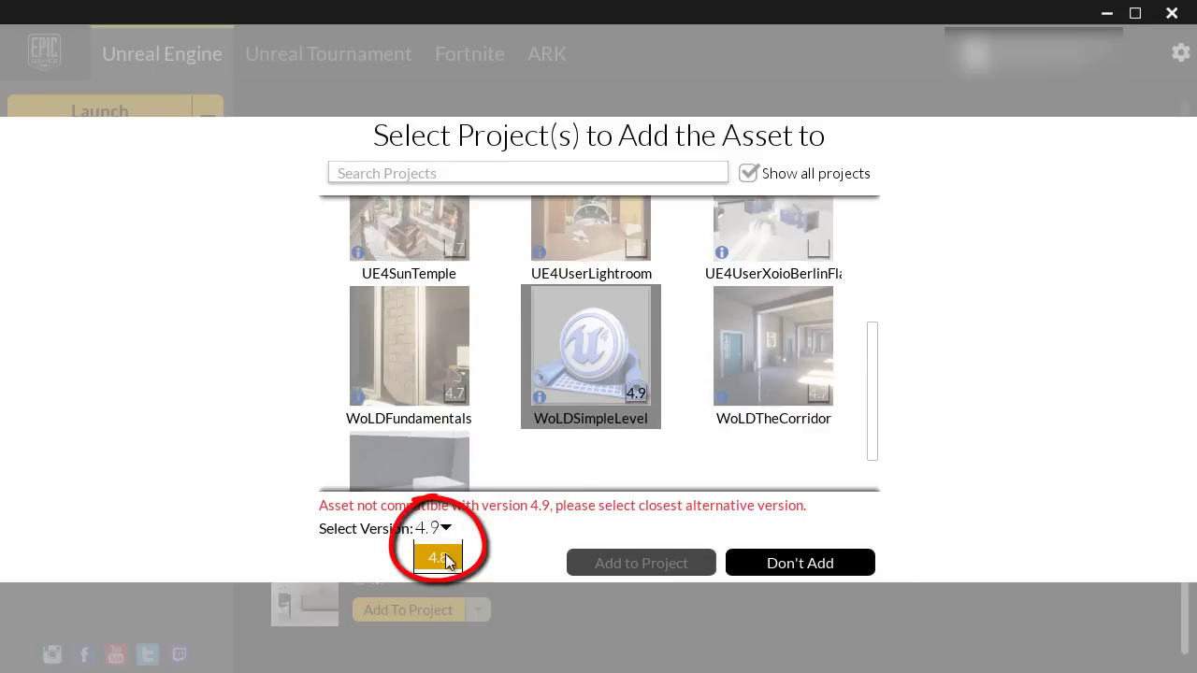
left_click(437, 560)
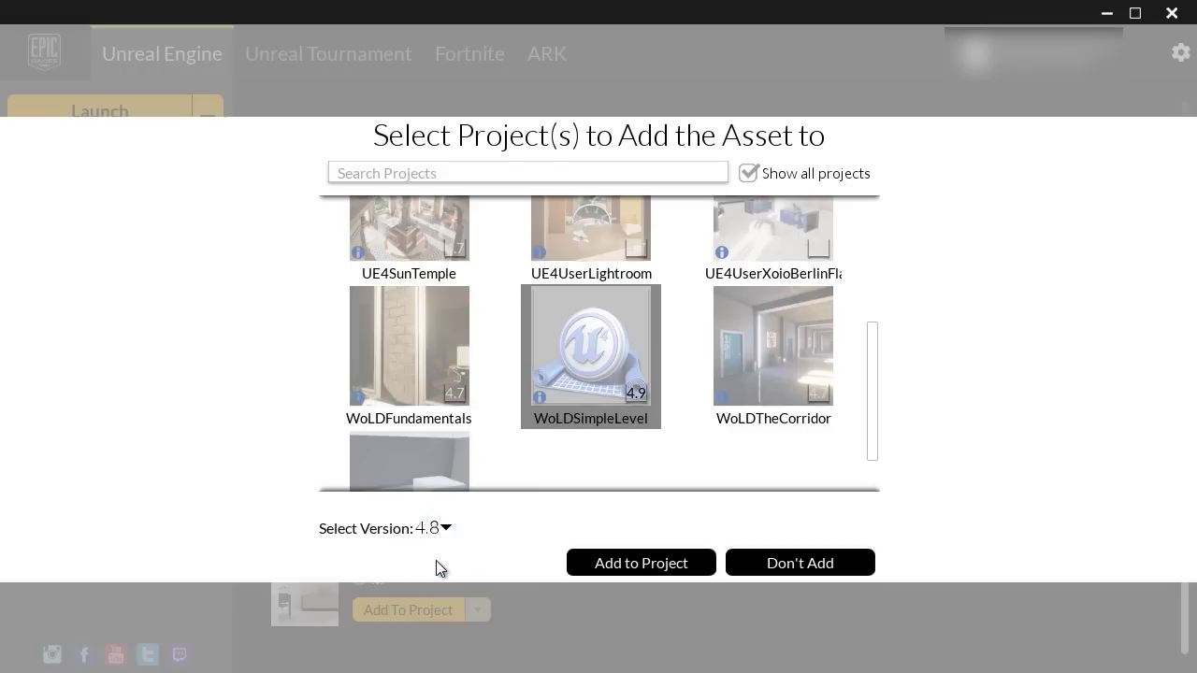
left_click(641, 563)
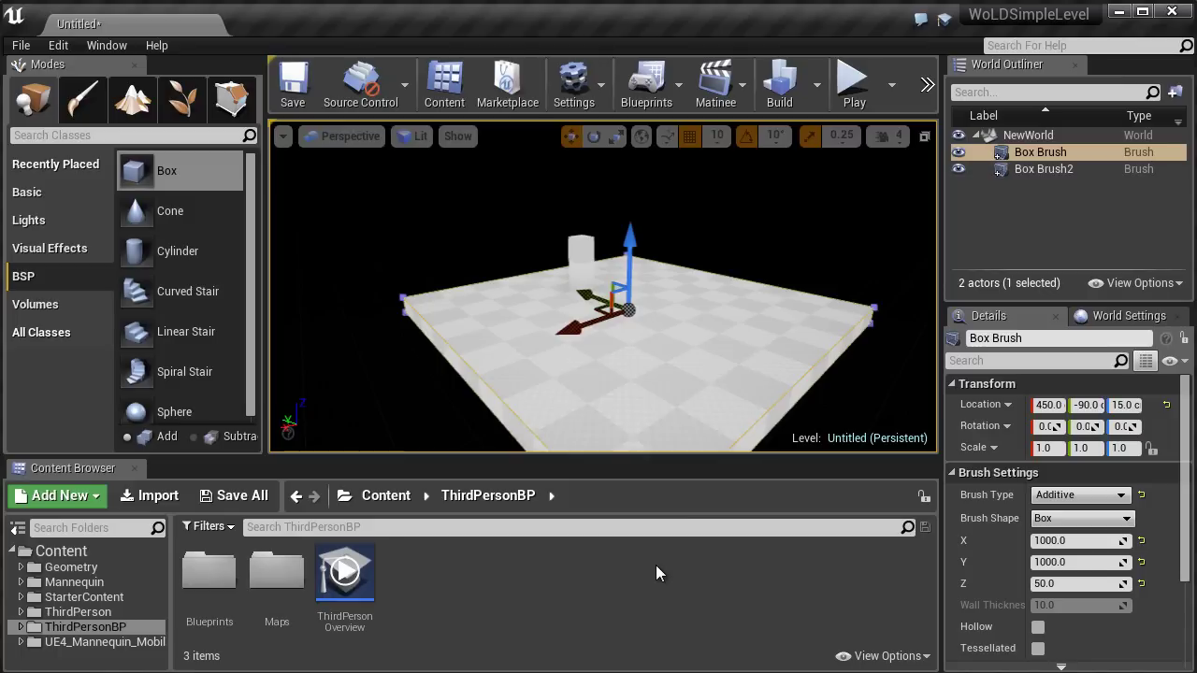
Place SK_Mannequin_Mobile from UE4_Mannequin_Mobile > Mesh onto the floor beside the pillar.
left_click(84, 643)
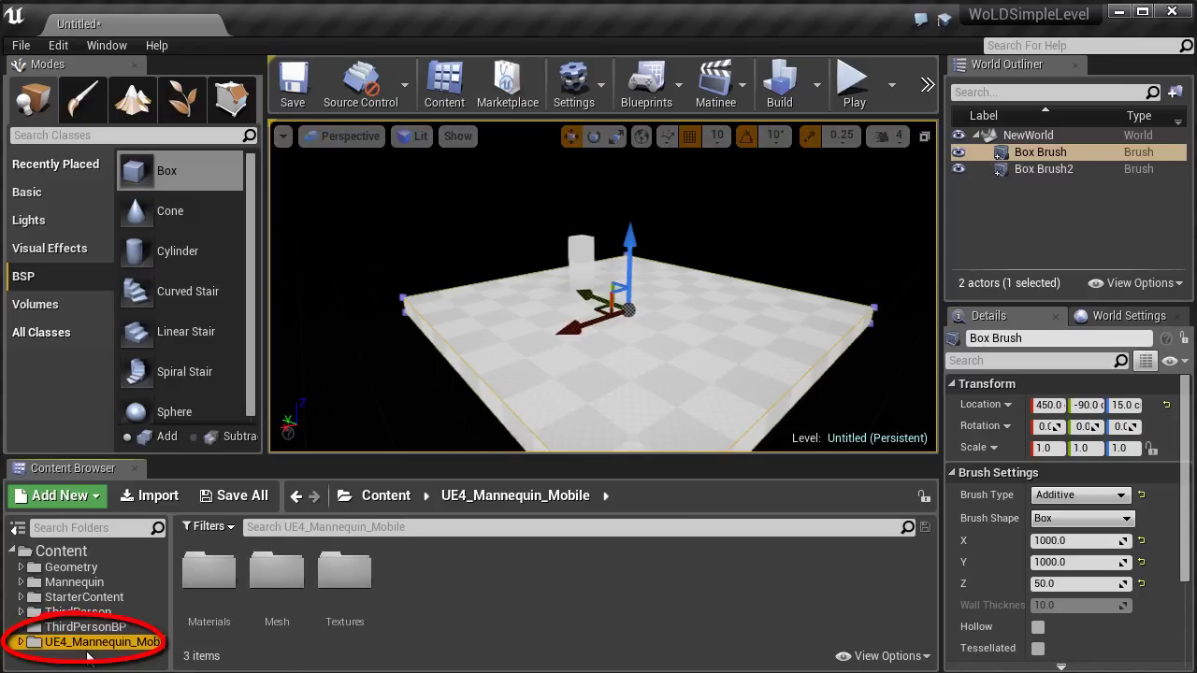
double_click(264, 578)
left_click_drag(209, 575, 608, 302)
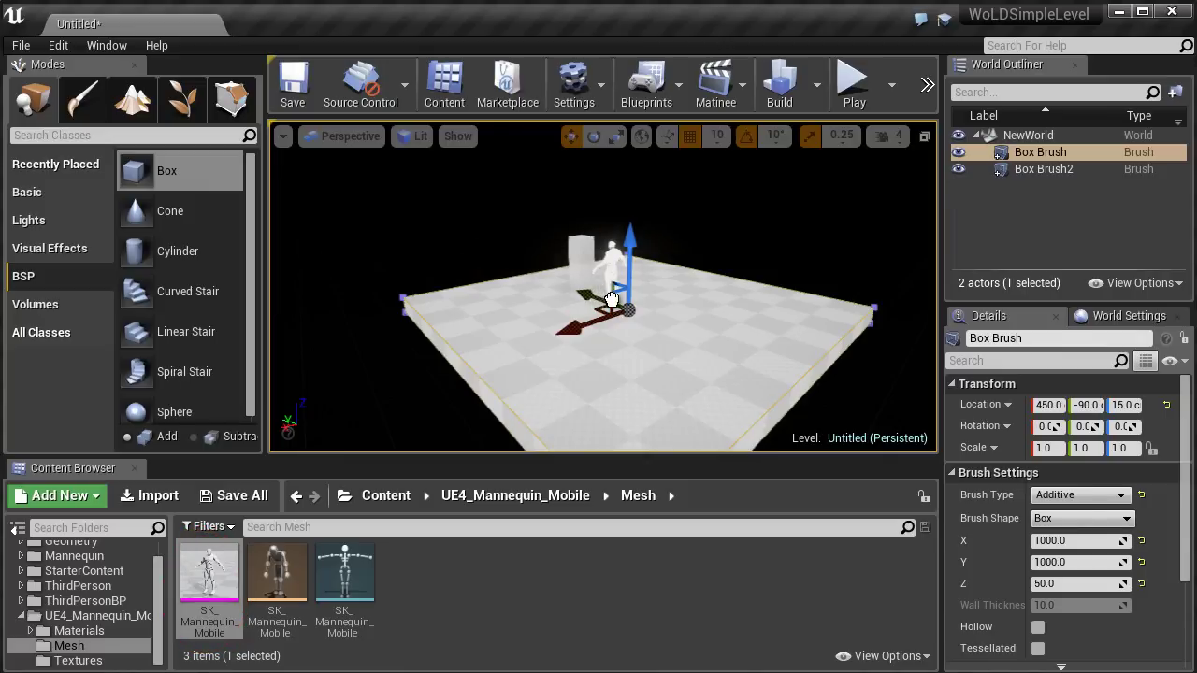
key("f")
Rotate the mannequin -90 in Z to face the camera, then clear the selection.
key("e")
left_click_drag(611, 416, 875, 394)
scroll(606, 247, "down", 5)
left_click(606, 247)
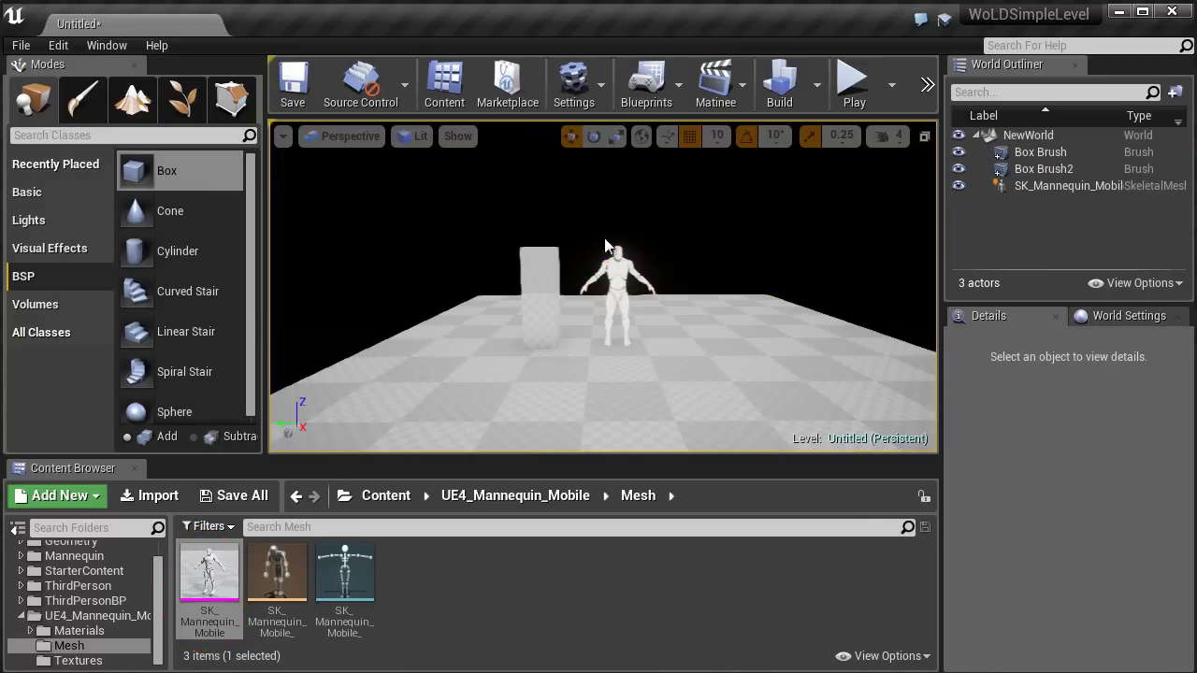
left_click(533, 266)
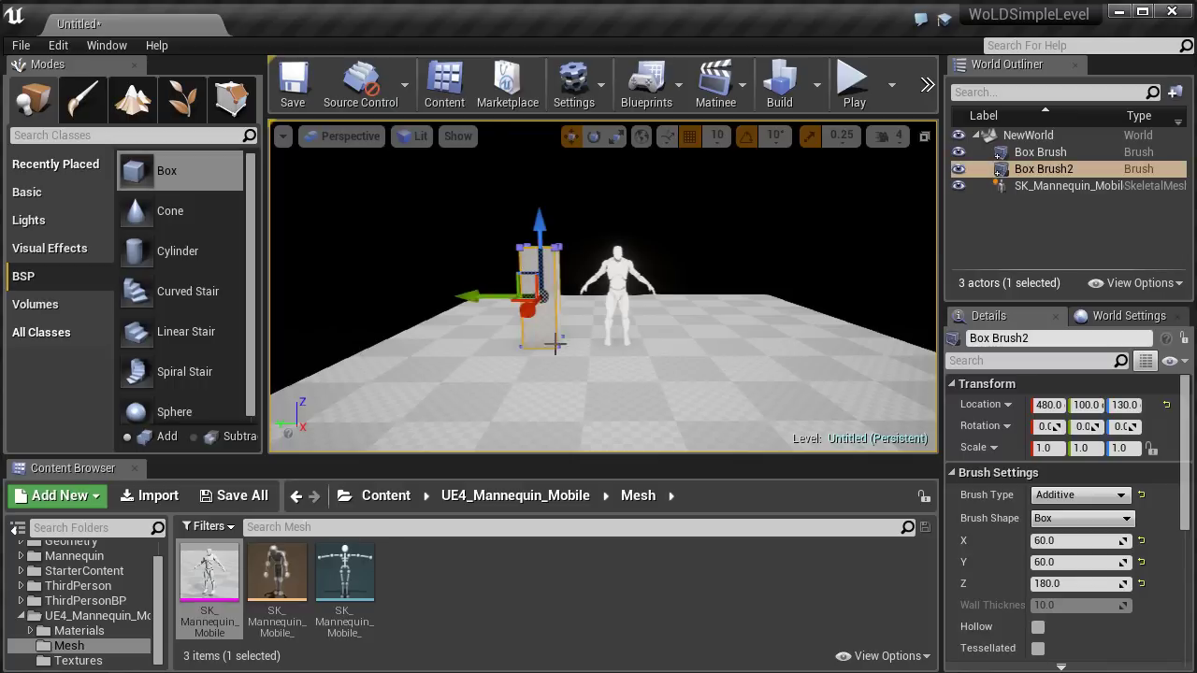
left_click(617, 270)
key("Escape")
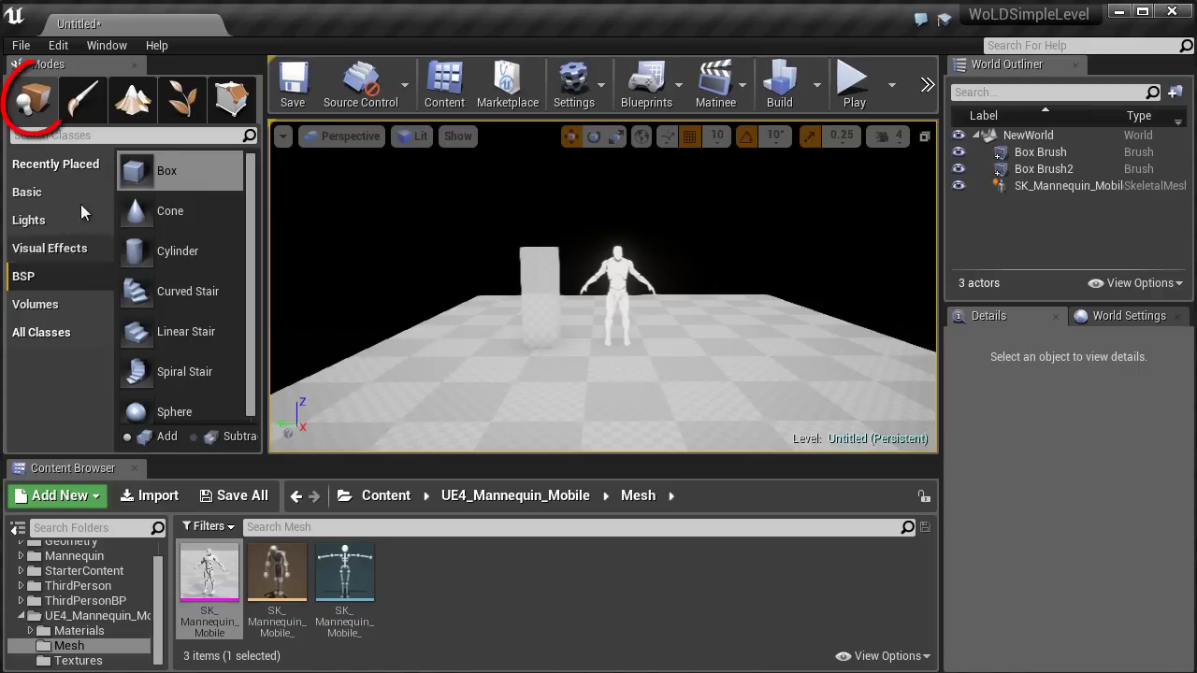
Add a Directional Light, angle it for long shadows, and raise it to 840, -10, 310.
left_click(29, 220)
left_click_drag(146, 169, 617, 281)
left_click_drag(636, 240, 646, 327)
left_click_drag(655, 276, 767, 392)
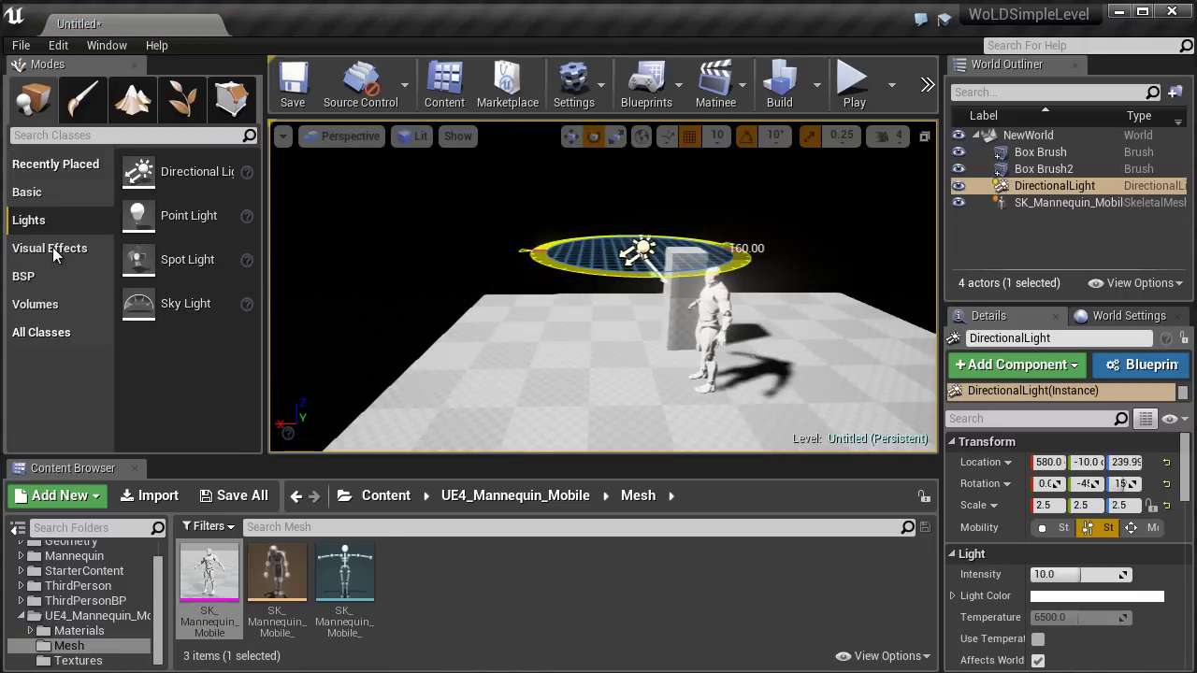
left_click_drag(599, 201, 409, 248)
key("w")
mouse_move(446, 204)
left_mouse_down()
mouse_move(449, 145)
mouse_move(458, 211)
left_mouse_up()
mouse_move(559, 194)
right_mouse_down()
mouse_move(553, 179)
mouse_move(562, 204)
right_mouse_up()
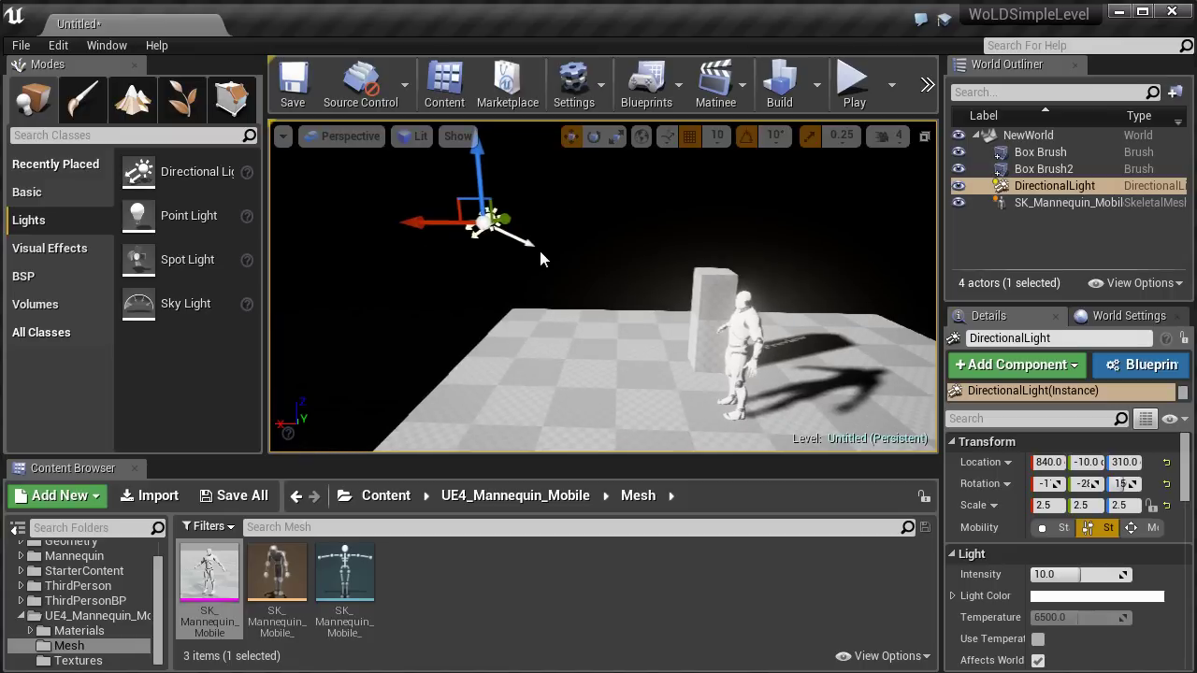
left_click(405, 137)
left_click(429, 192)
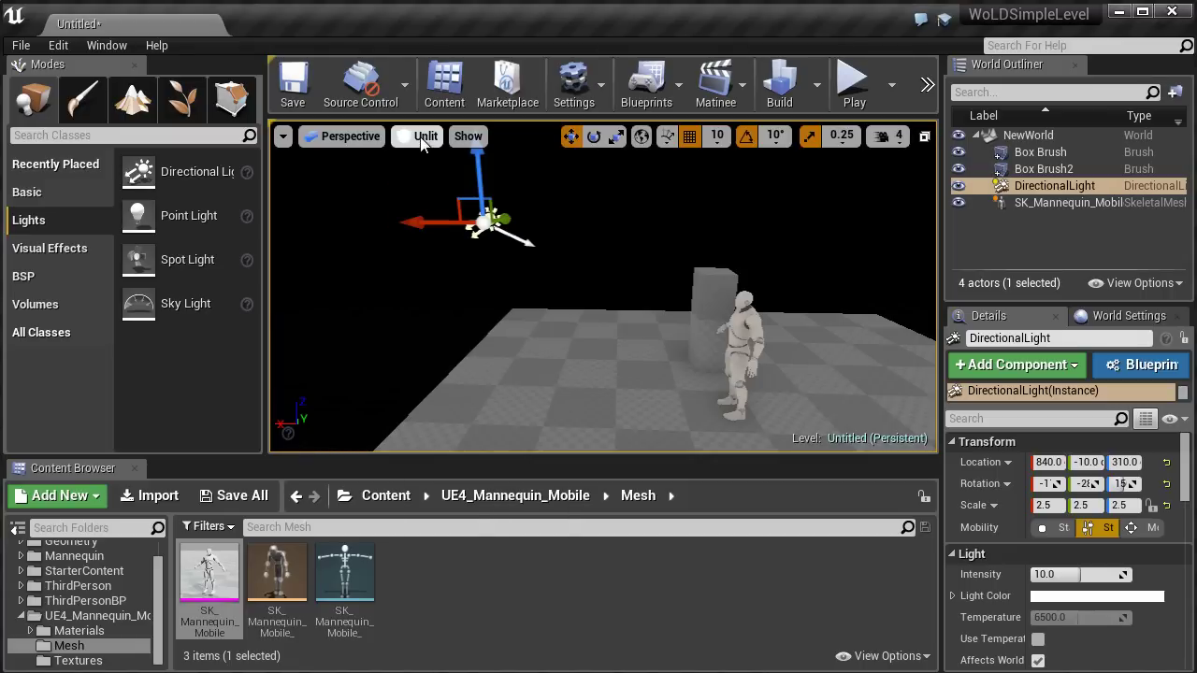
left_click(423, 139)
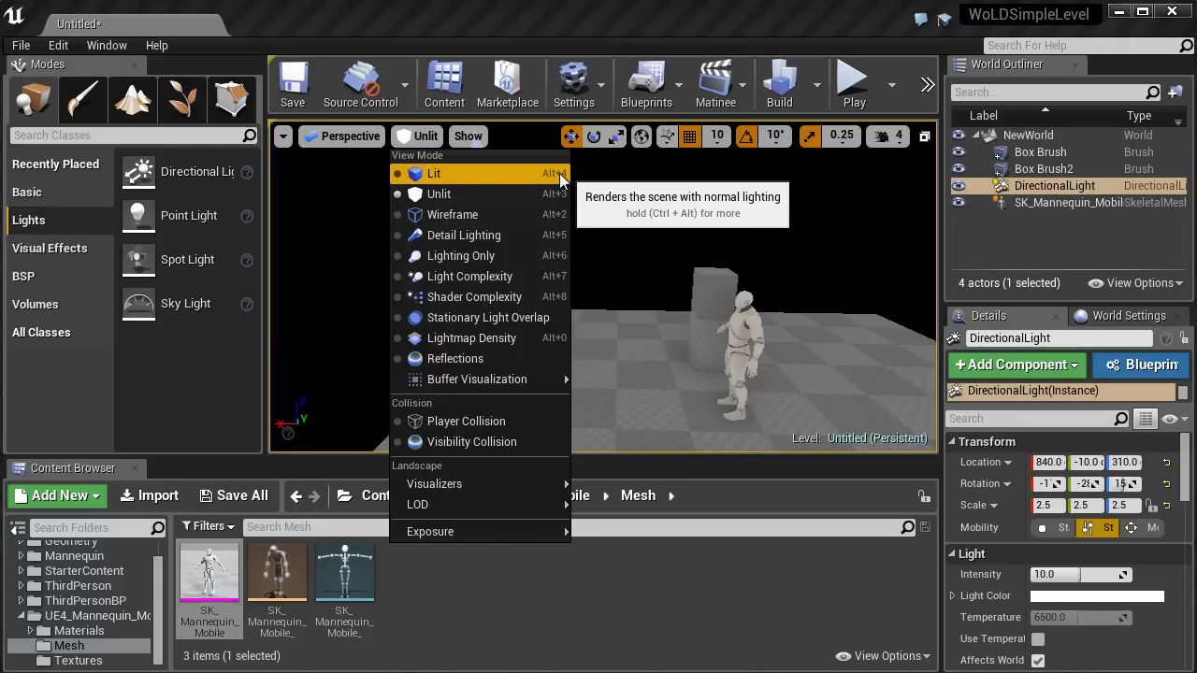
left_click(432, 177)
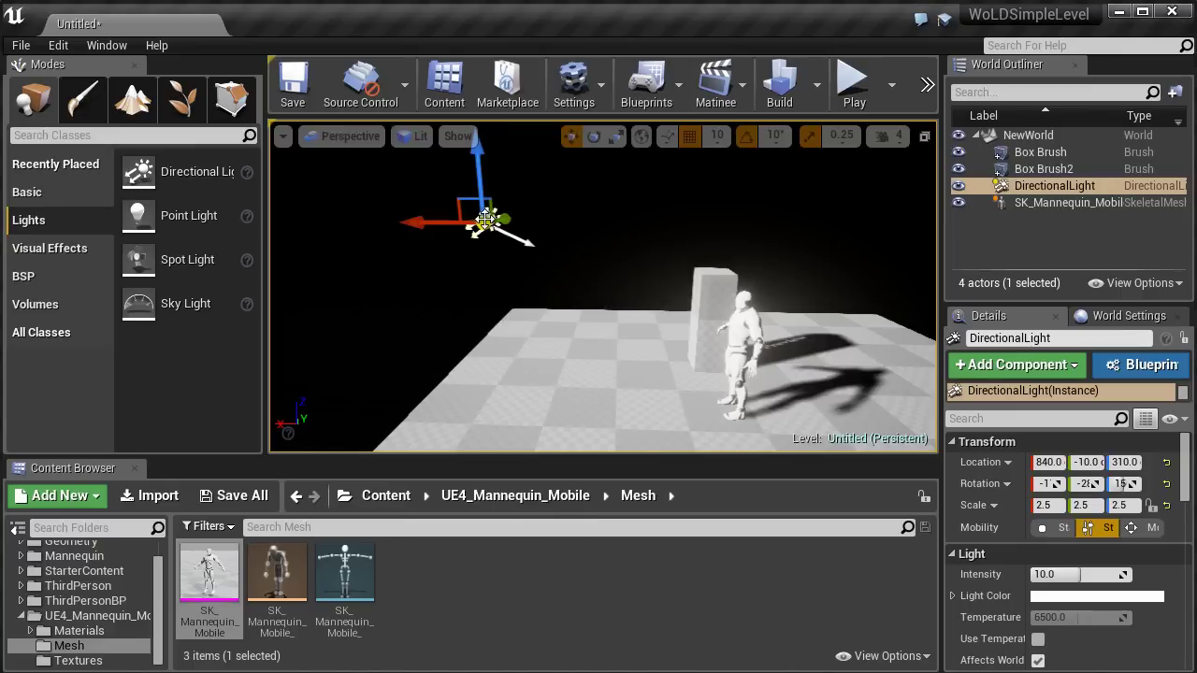
Set the directional light's intensity to 7.5 and colour to warm pale yellow FFE6BC.
scroll(1017, 564, "down", 2)
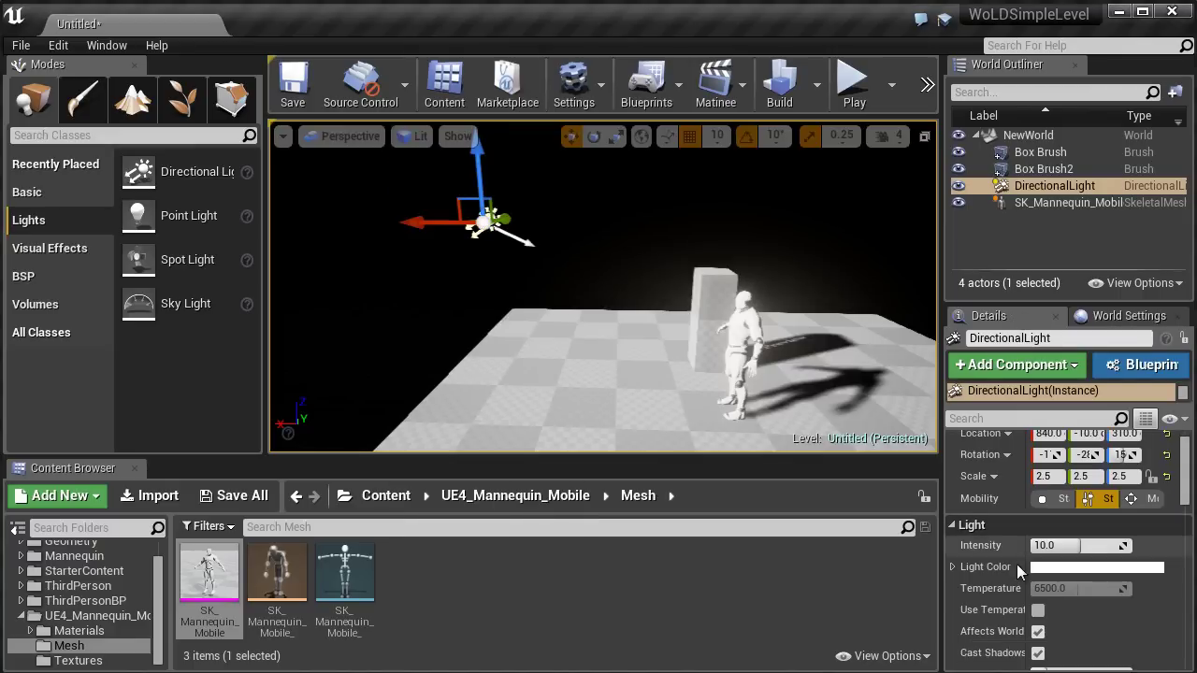
left_click(1070, 515)
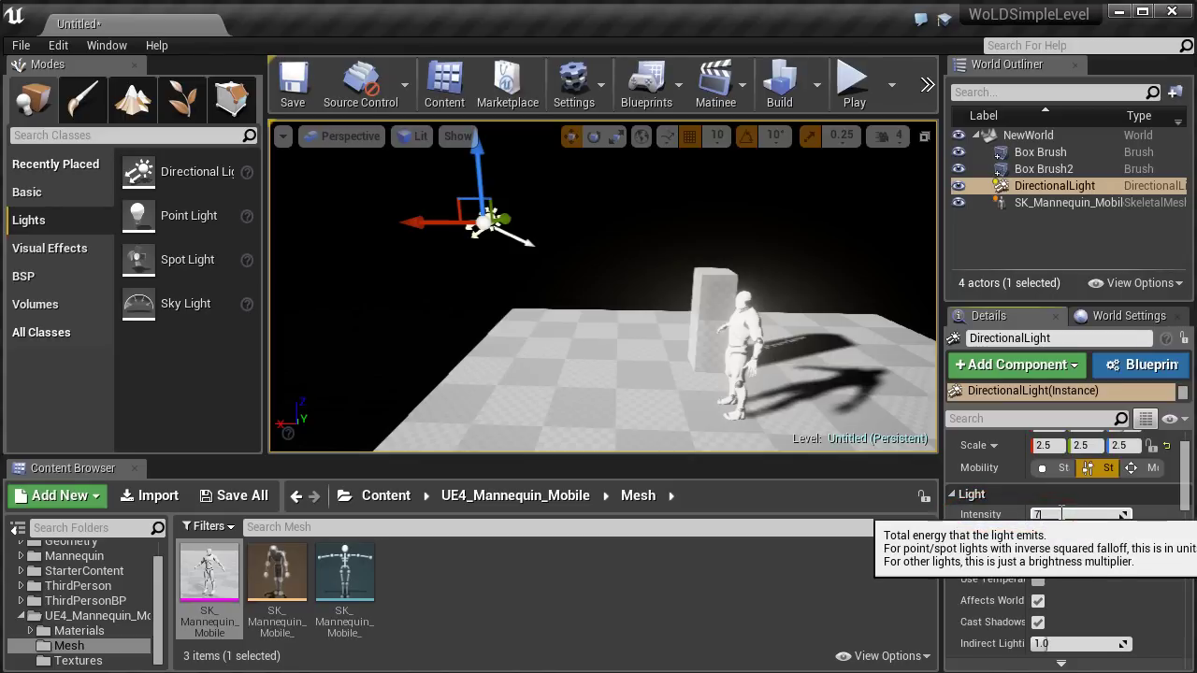
type("7")
key("Return")
left_click(1040, 537)
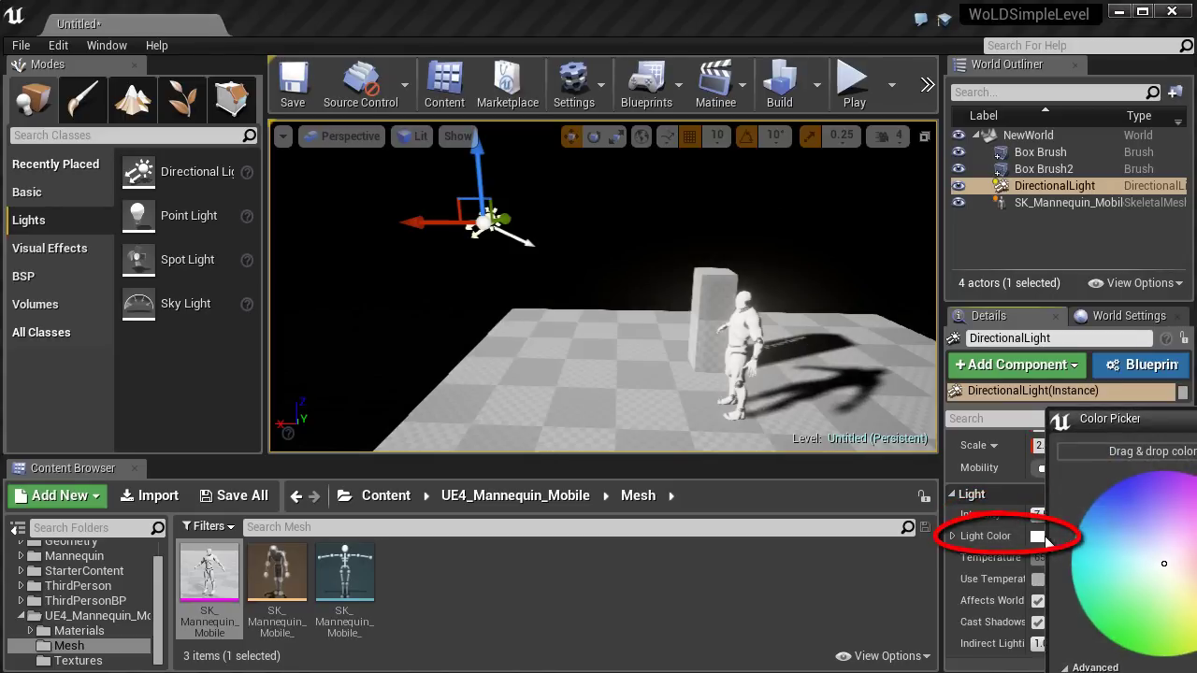
left_click_drag(786, 323, 123, 111)
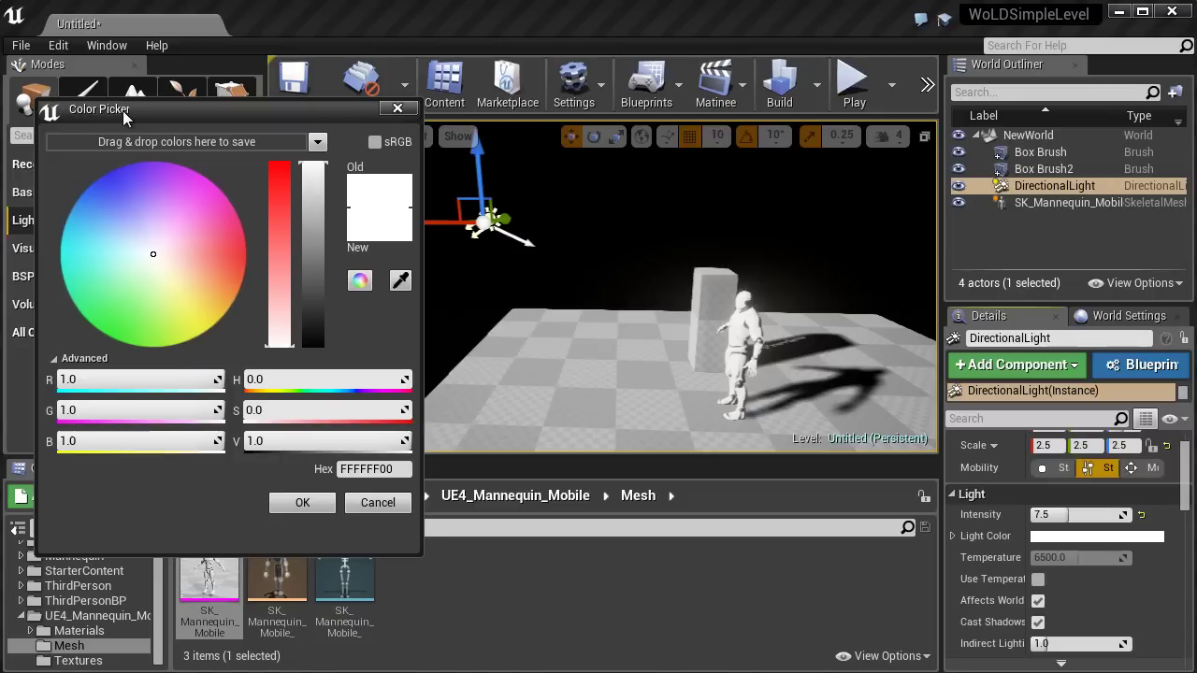
left_click_drag(158, 254, 174, 271)
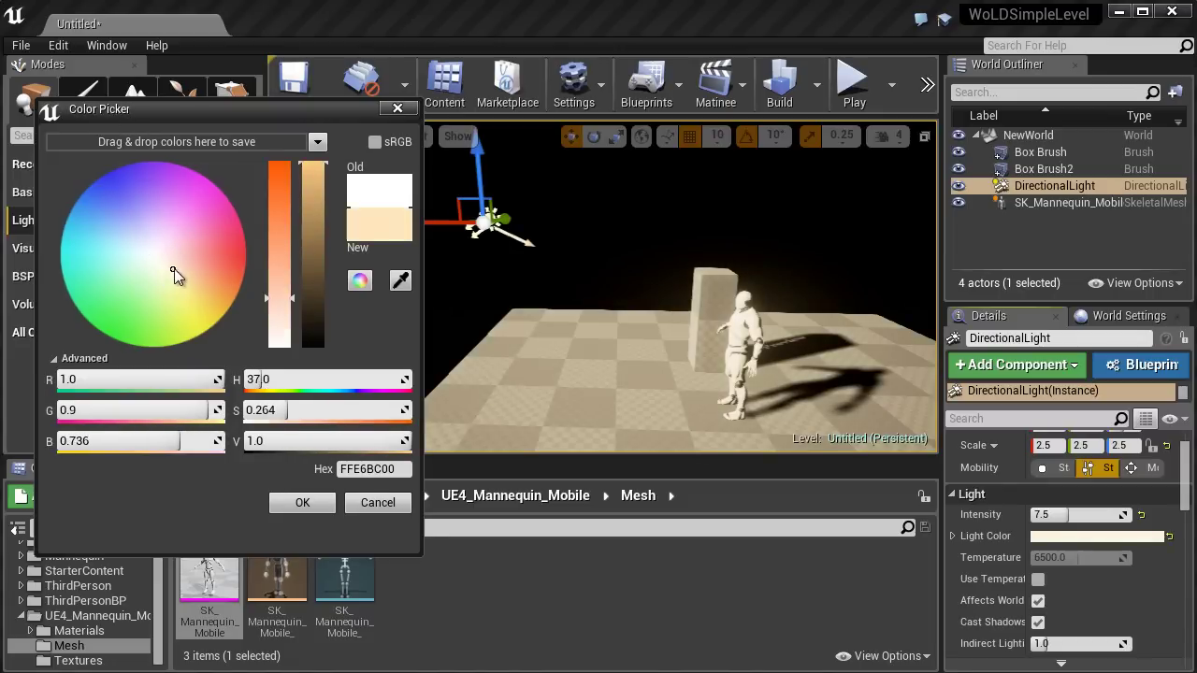
left_click(304, 503)
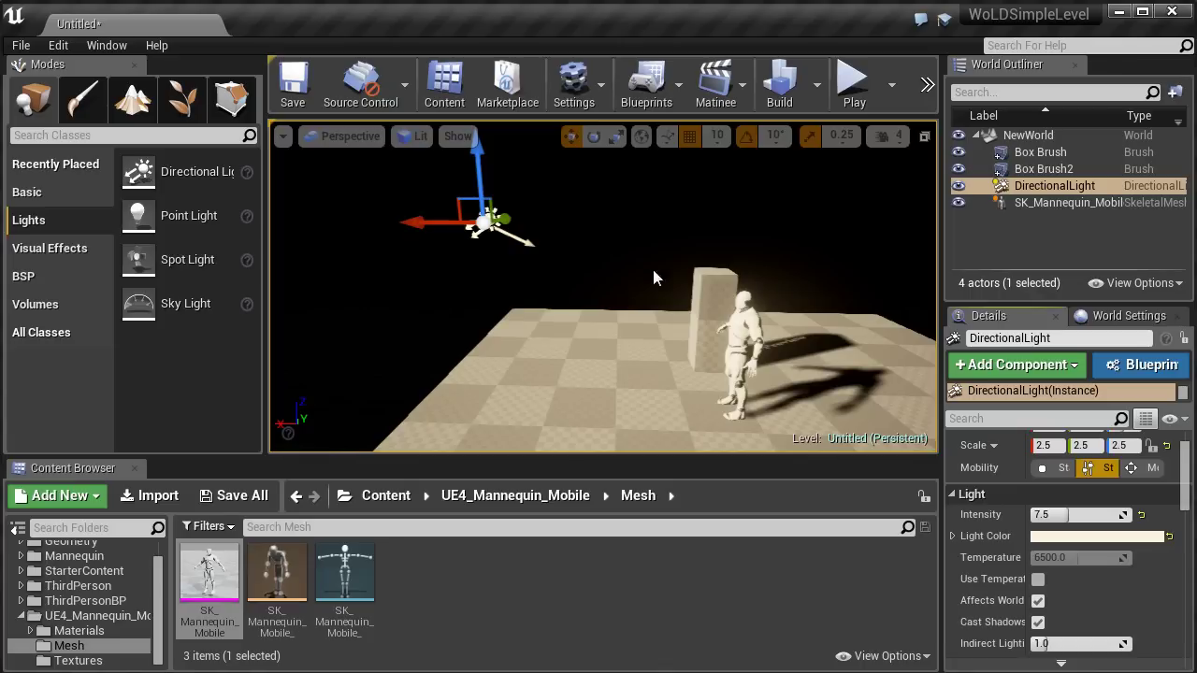
Switch Build > Lighting Quality to Preview.
scroll(669, 234, "down", 8)
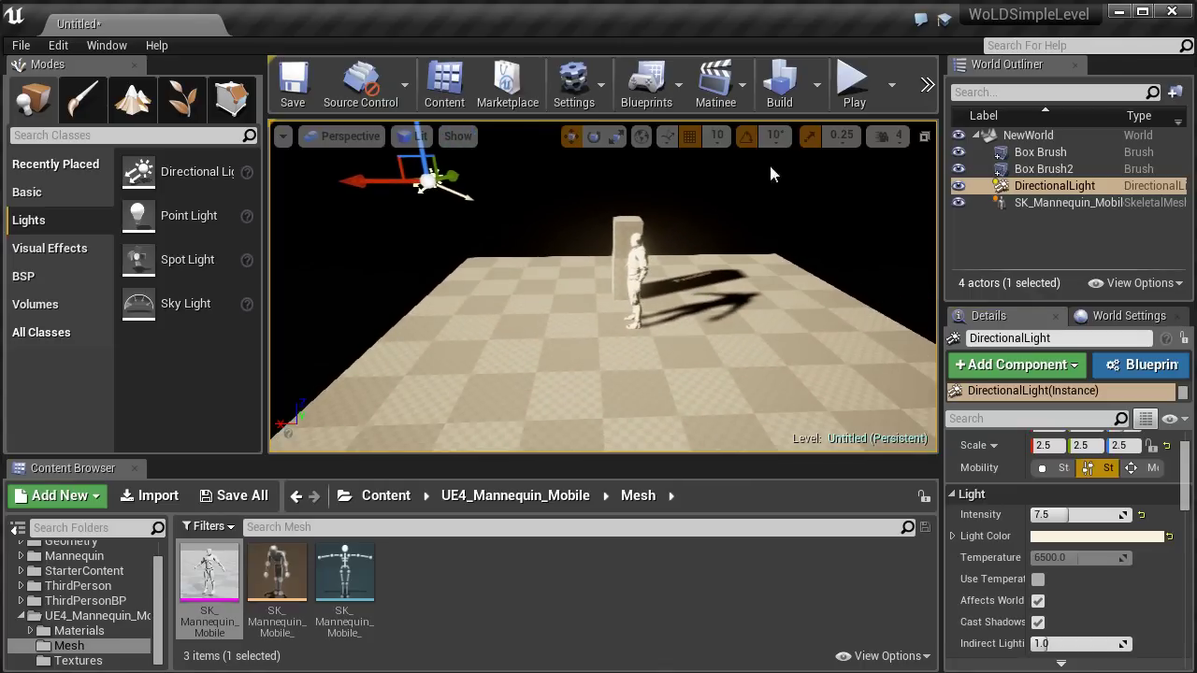
left_click(819, 86)
mouse_move(865, 157)
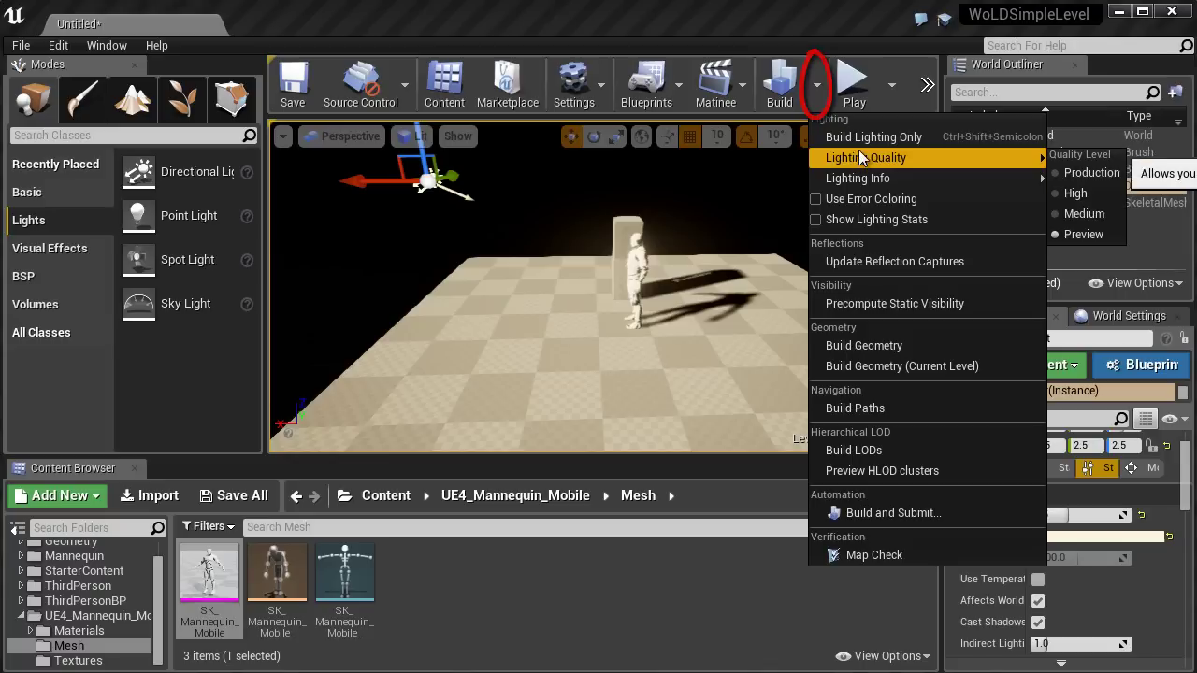
left_click(1076, 235)
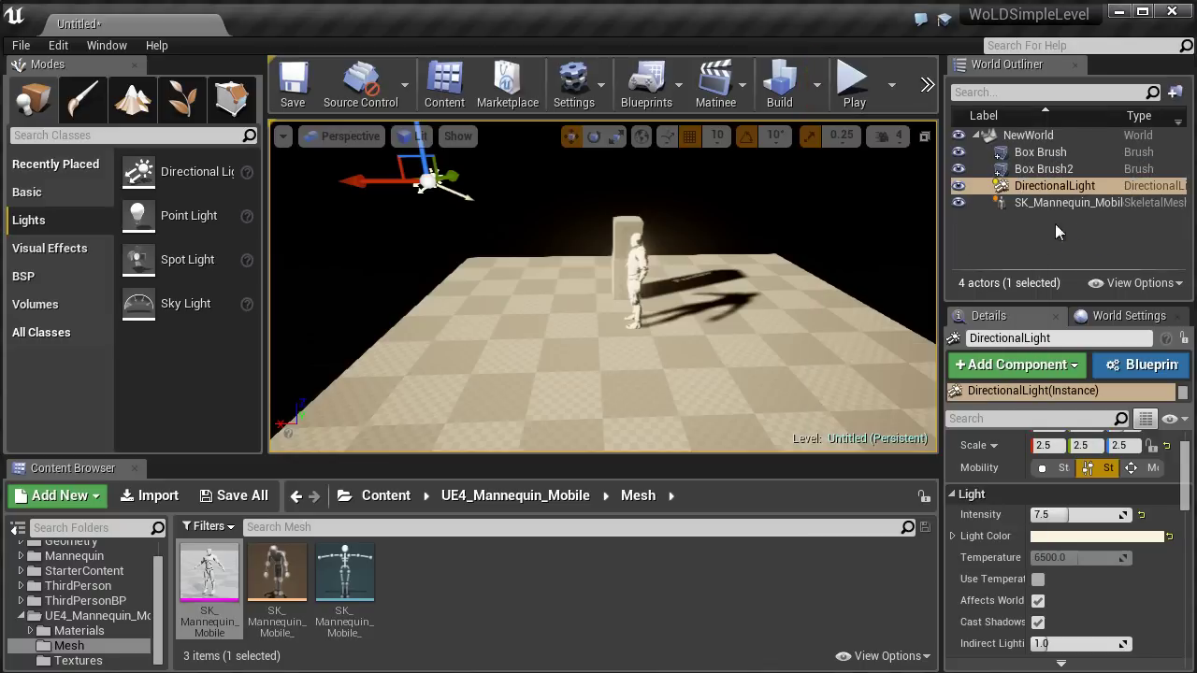